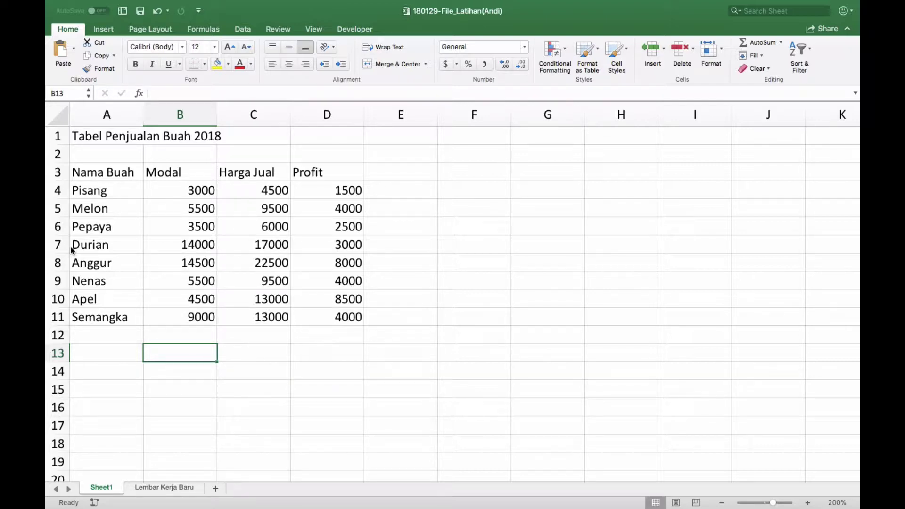
- Type the labels Total Profit, Rerata Profit, Profit Max, Profit Min and Jumlah Data into A13:A17
key("Left")
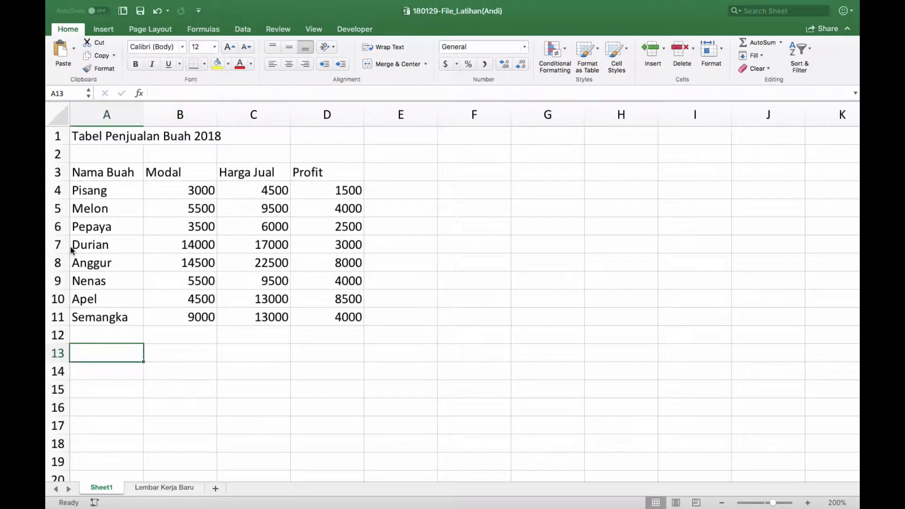
type("Total")
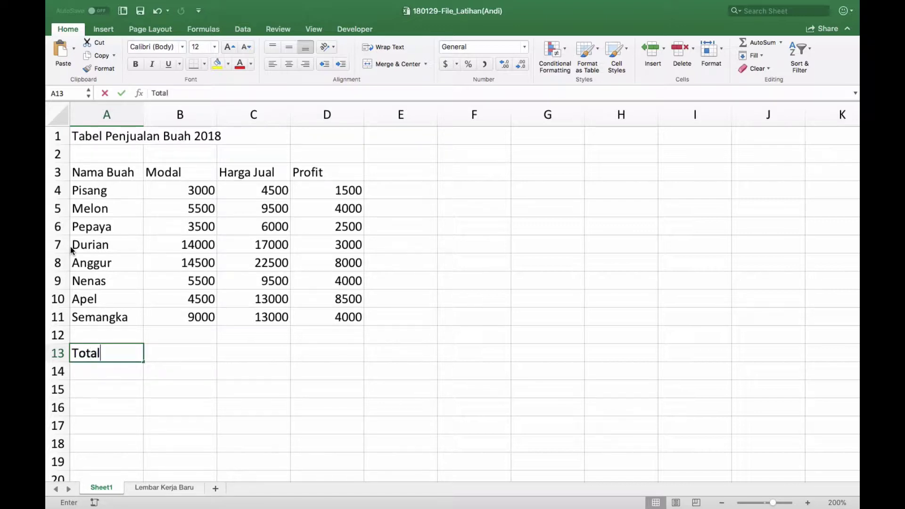
type(" Profit")
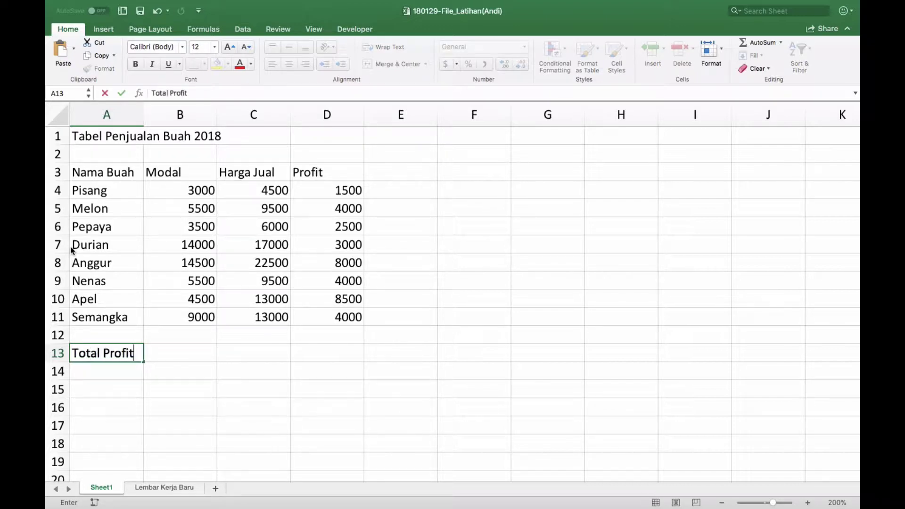
key("Return")
type("Rerata")
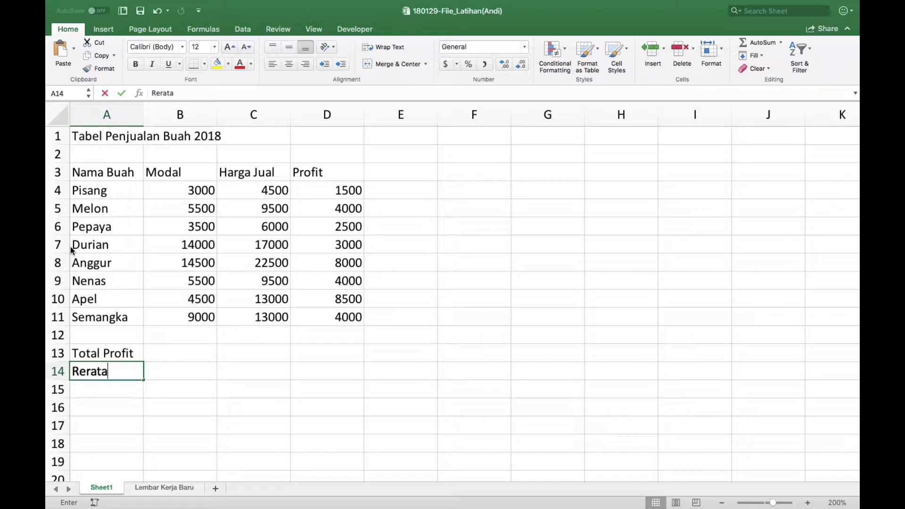
type(" Proift")
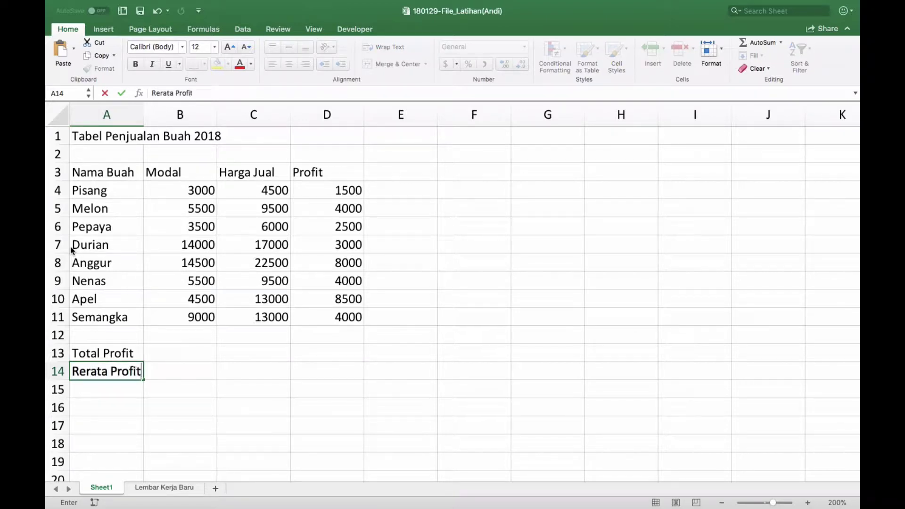
key("Return")
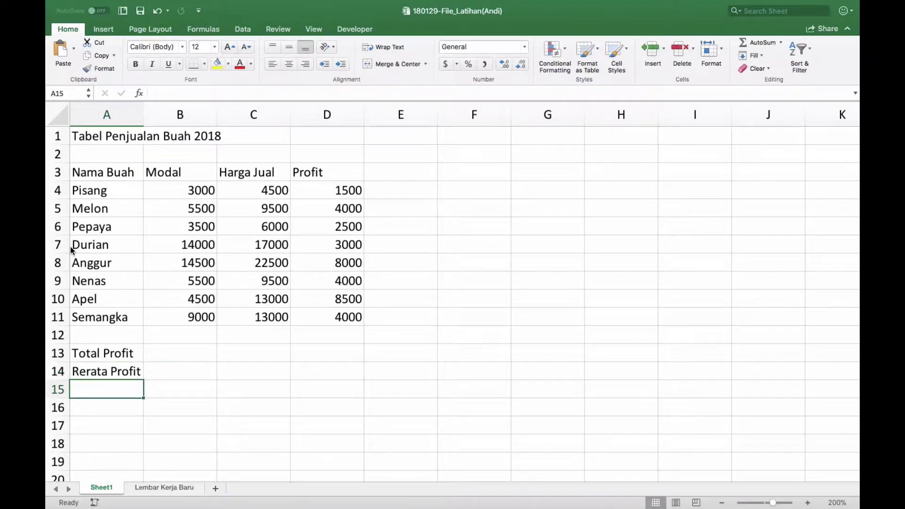
type("Profit")
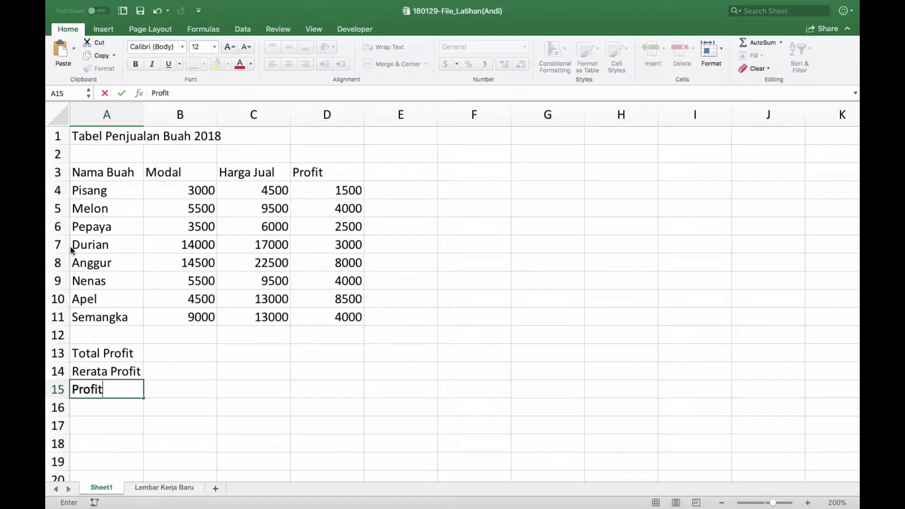
type(" Max")
key("Return")
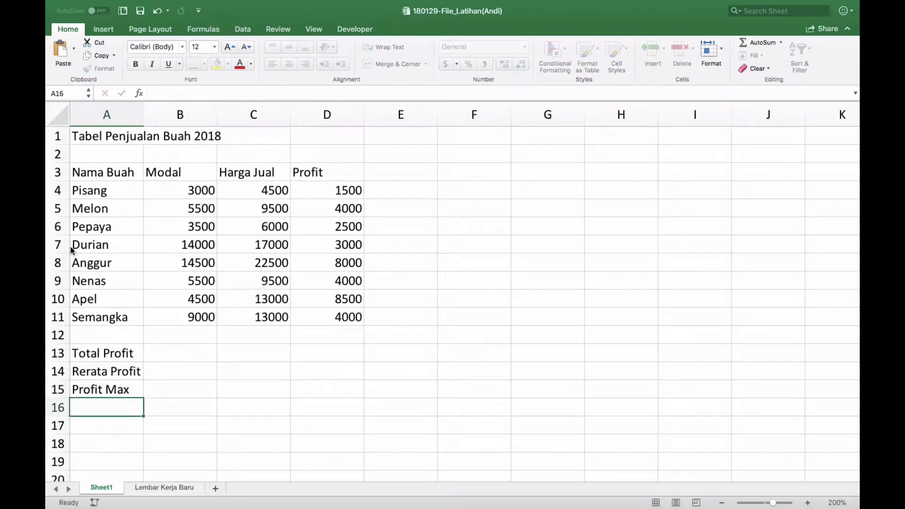
type("Pro")
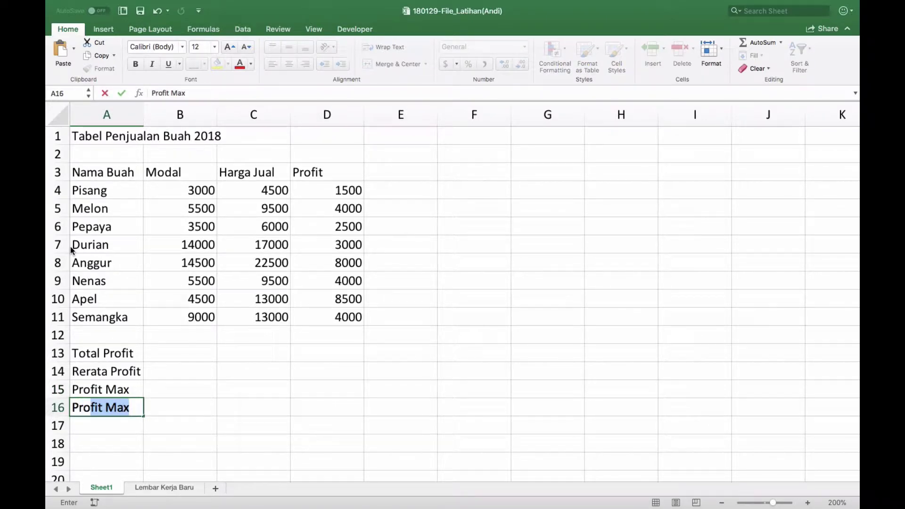
type("fit Min")
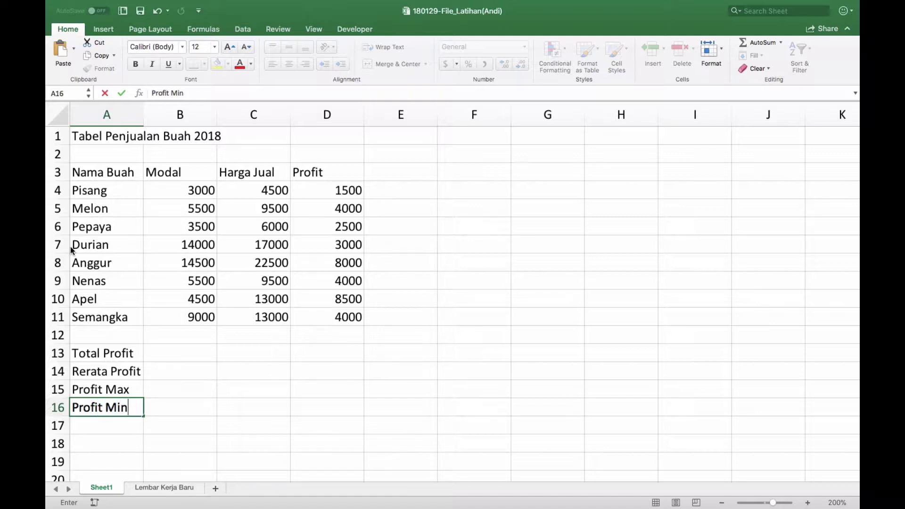
key("Return")
type("Jumlah ")
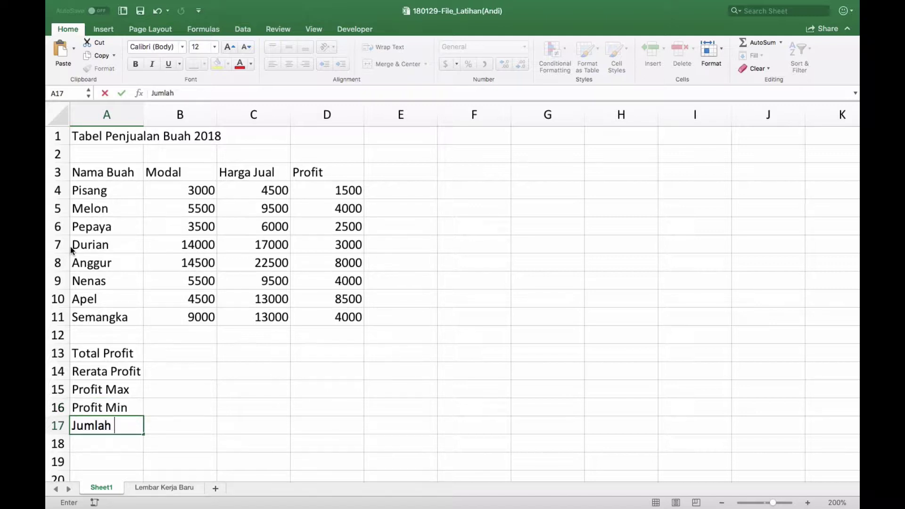
type("Data")
key("Tab")
key("Up")
key("Up")
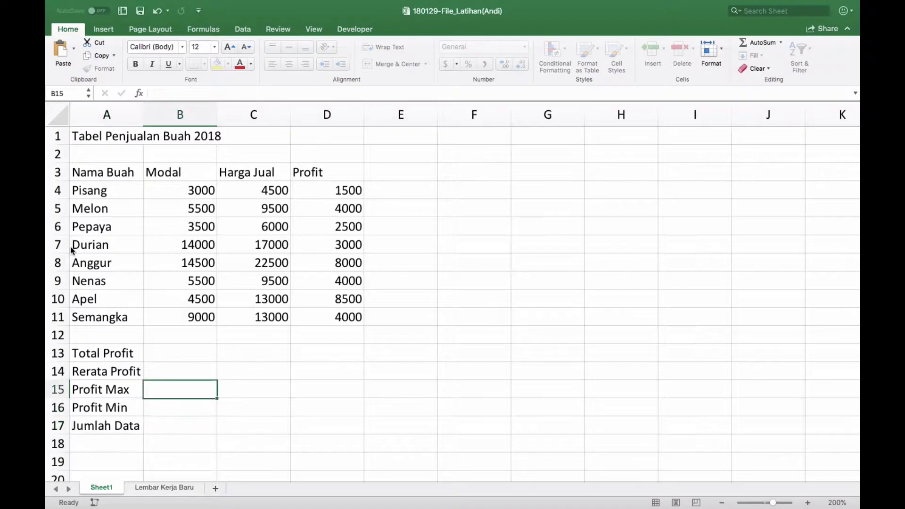
key("Up")
key("Up")
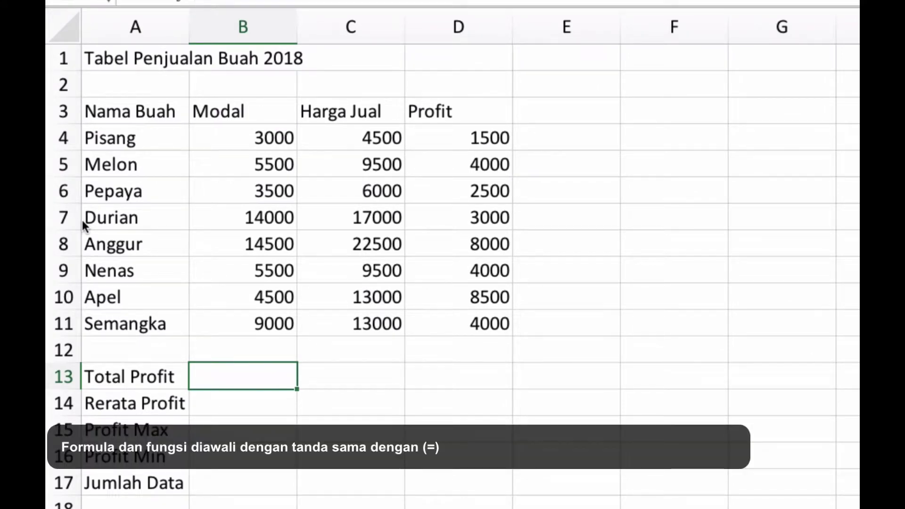
- Enter =sum(D4:D11) in B13 so Total Profit shows 35500
type("=")
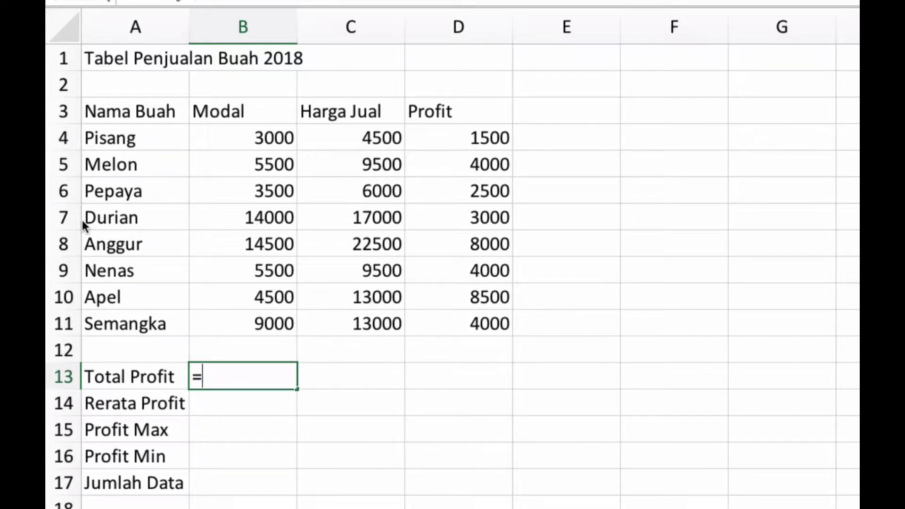
type("su")
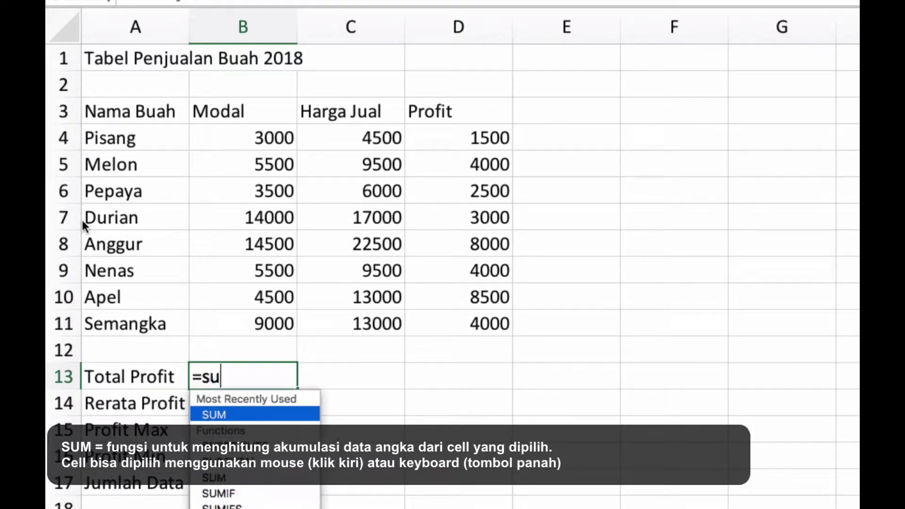
type("m")
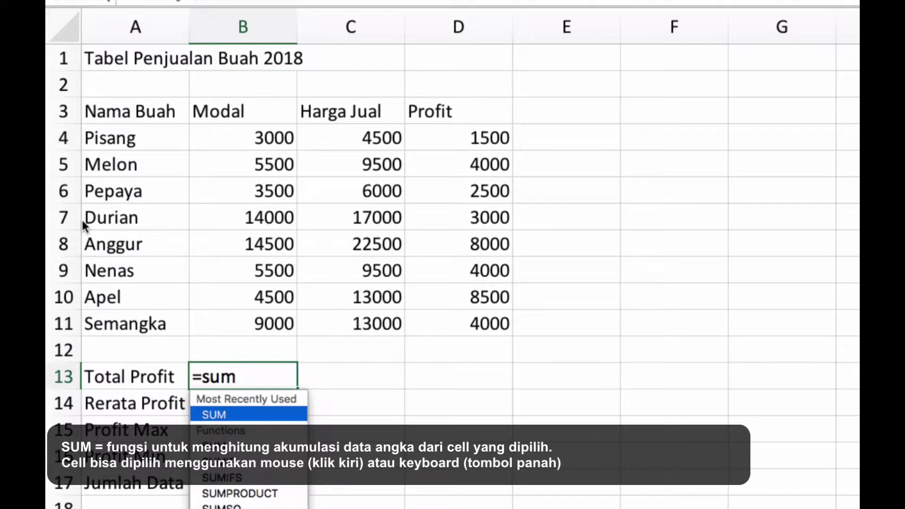
type("(")
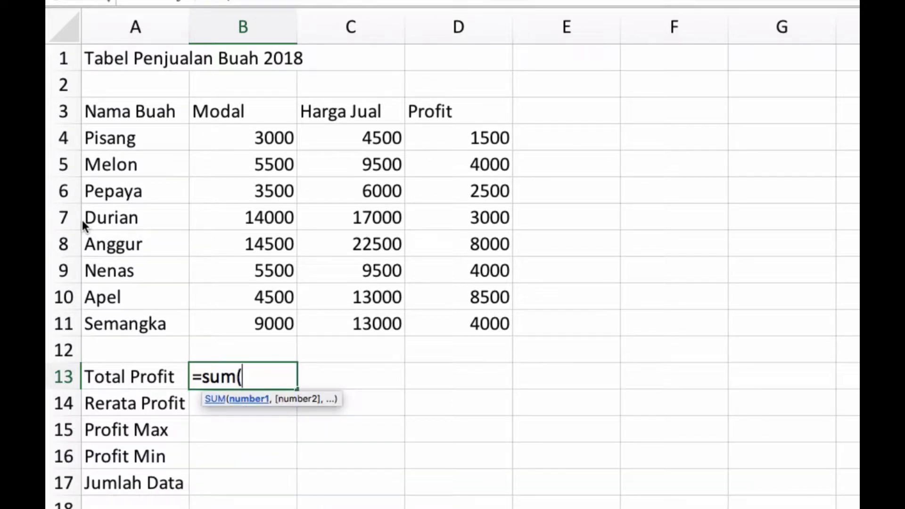
left_click(489, 137)
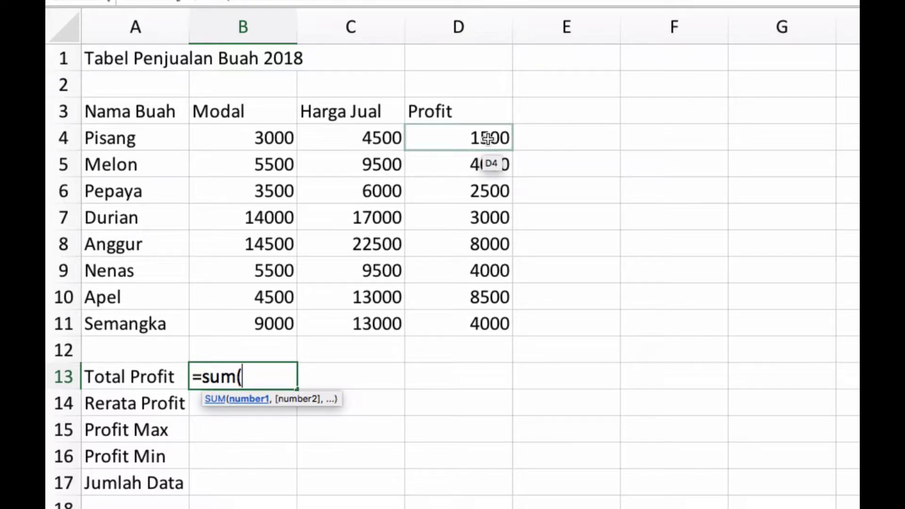
left_click(488, 138)
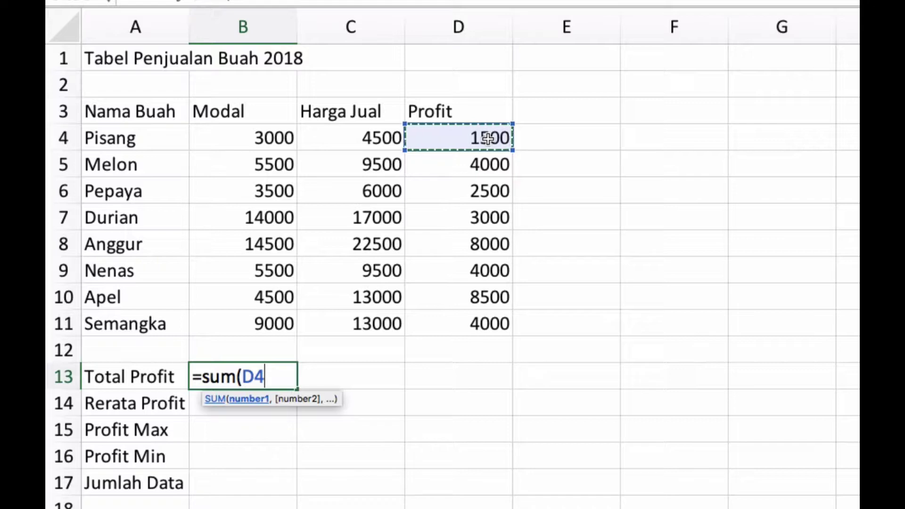
left_click_drag(489, 138, 483, 315)
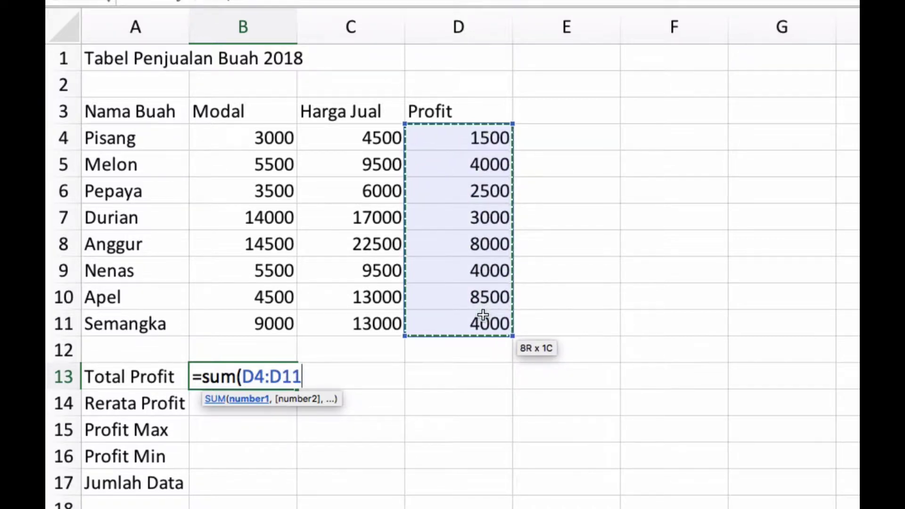
type(")")
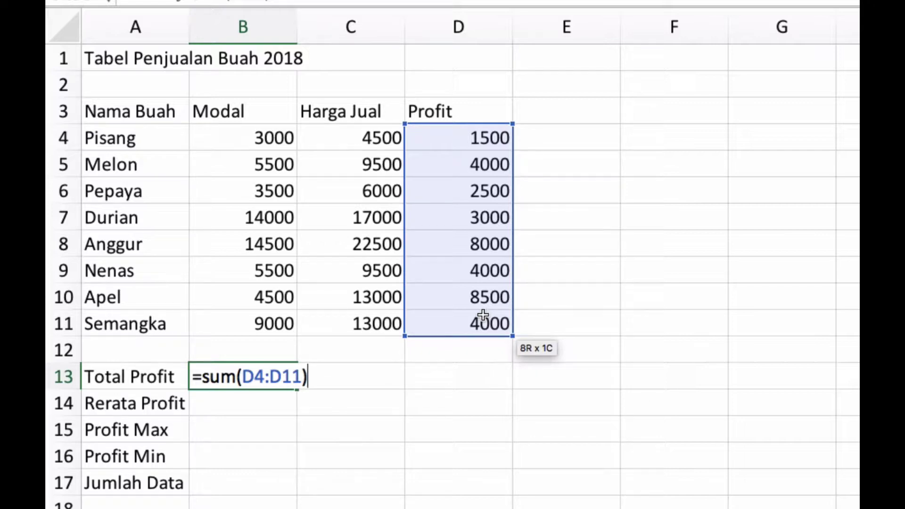
key("Return")
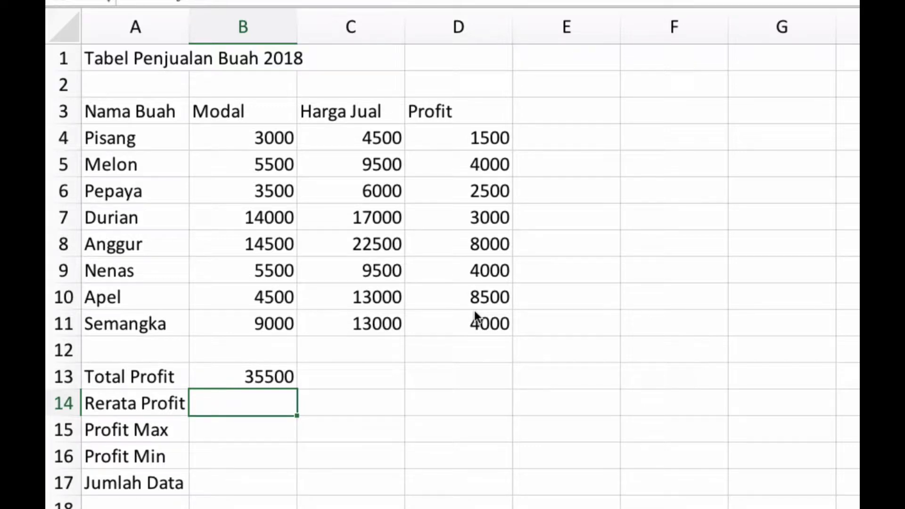
- Enter =average(D4:D11) in B14 so Rerata Profit shows 4437.5
type("=avera")
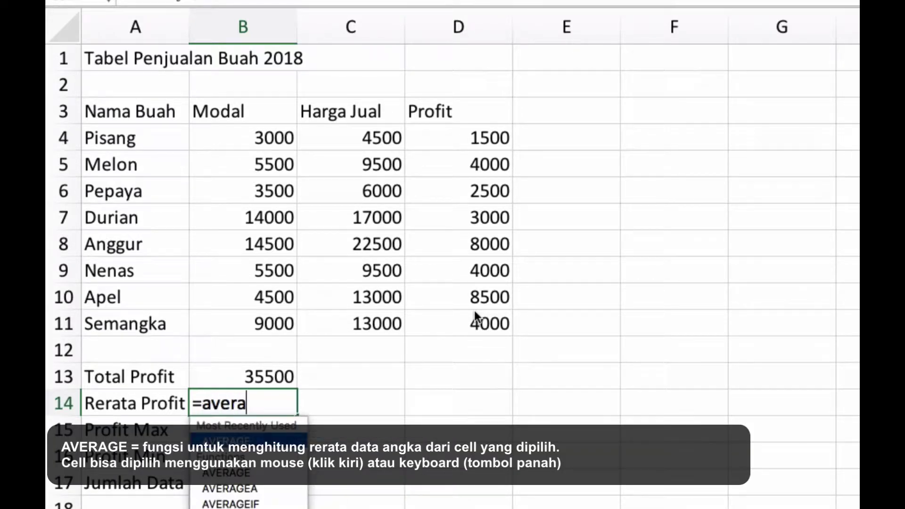
type("ge")
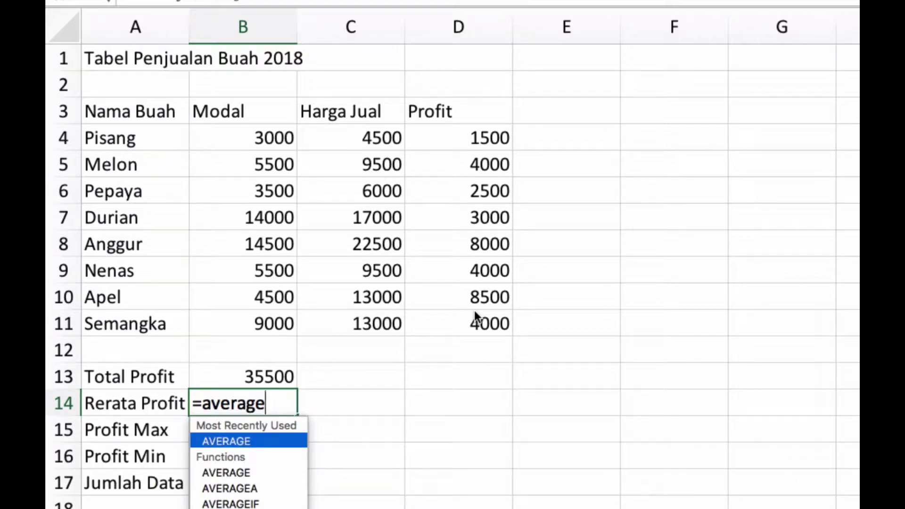
type("(")
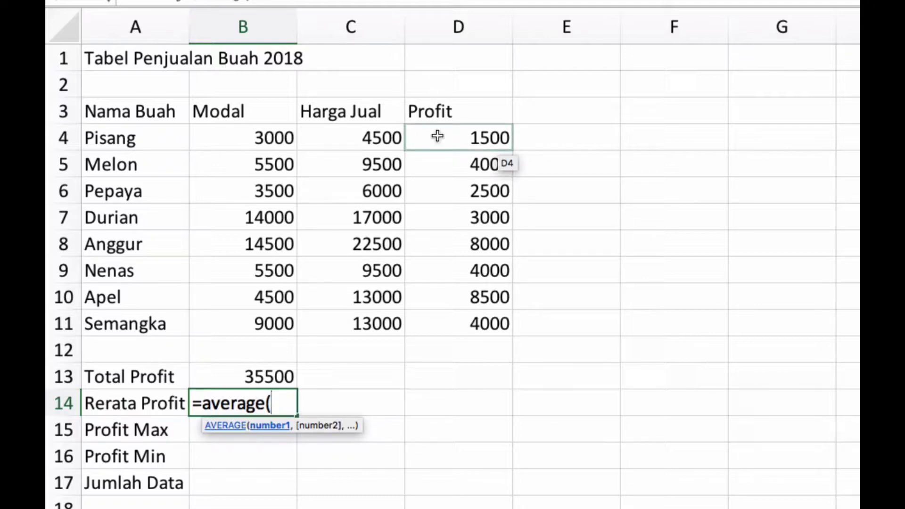
left_click_drag(437, 137, 441, 320)
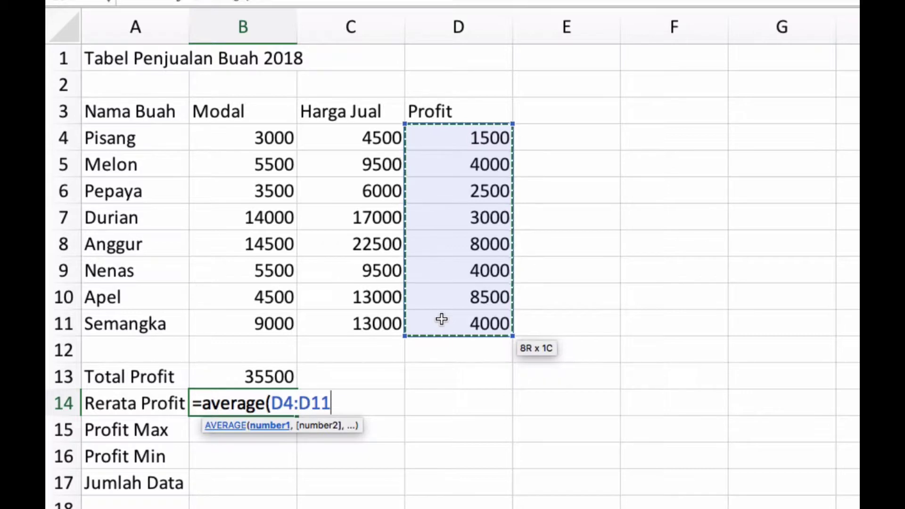
type(")")
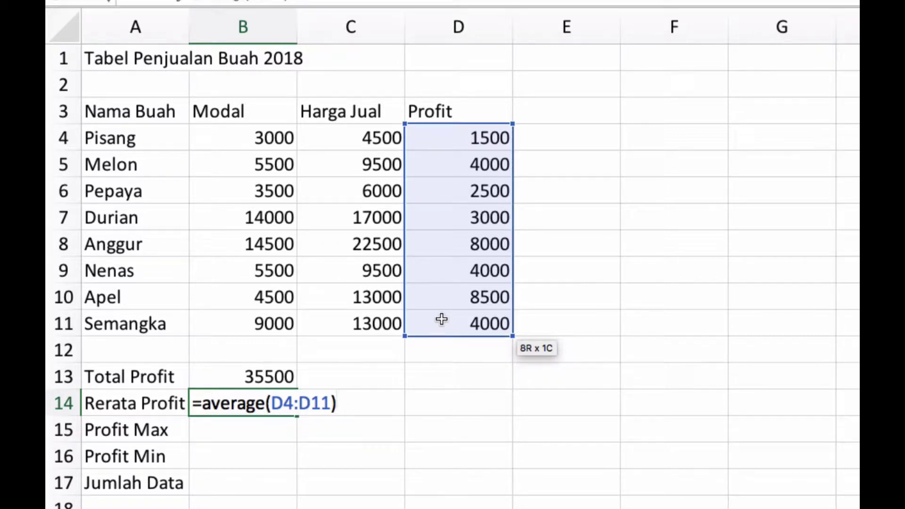
key("Return")
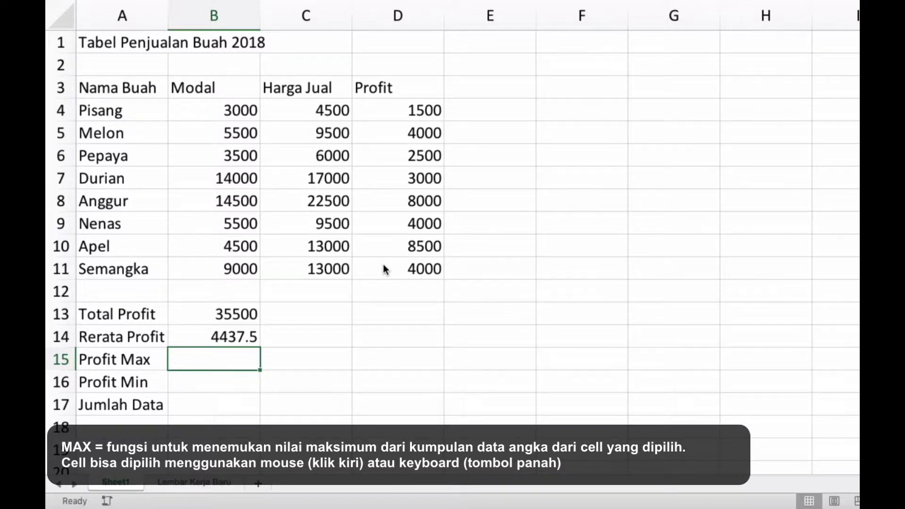
- Enter =max(D4:D11) in B15 so Profit Max shows 8500
type("=")
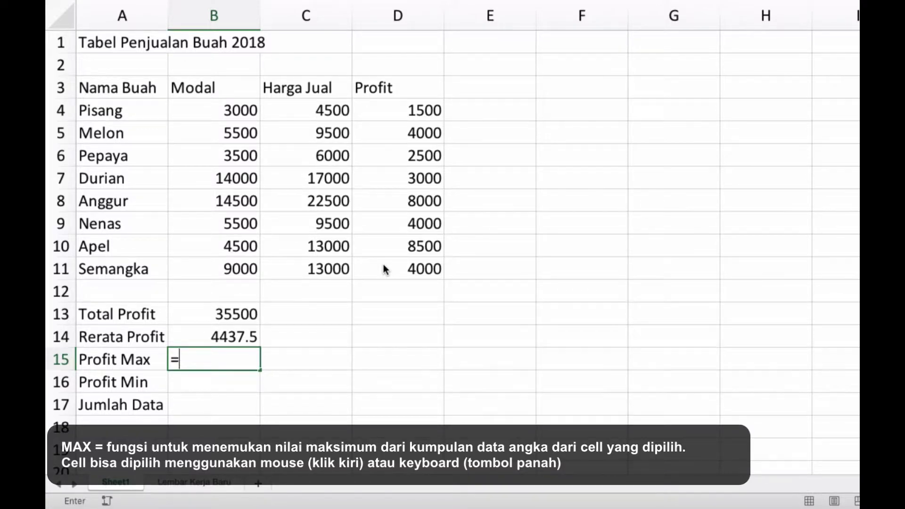
type("max")
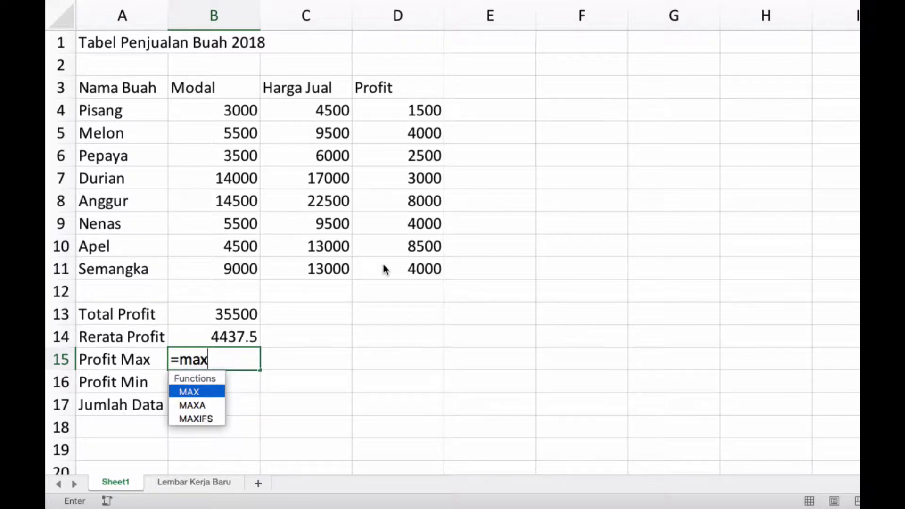
type("(")
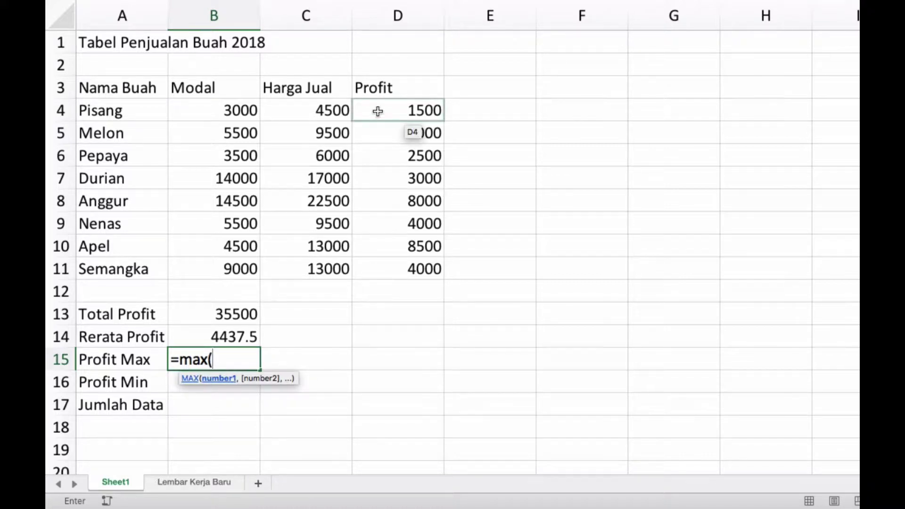
left_click_drag(378, 111, 378, 265)
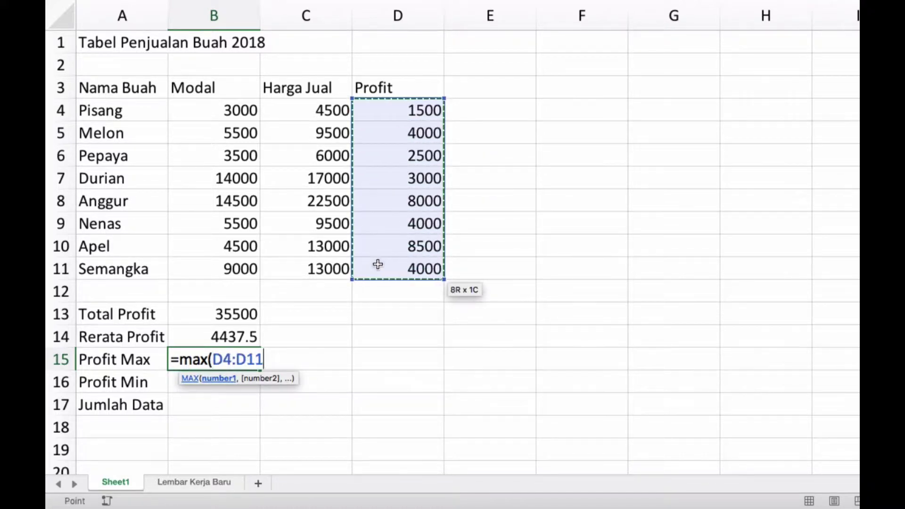
type(")")
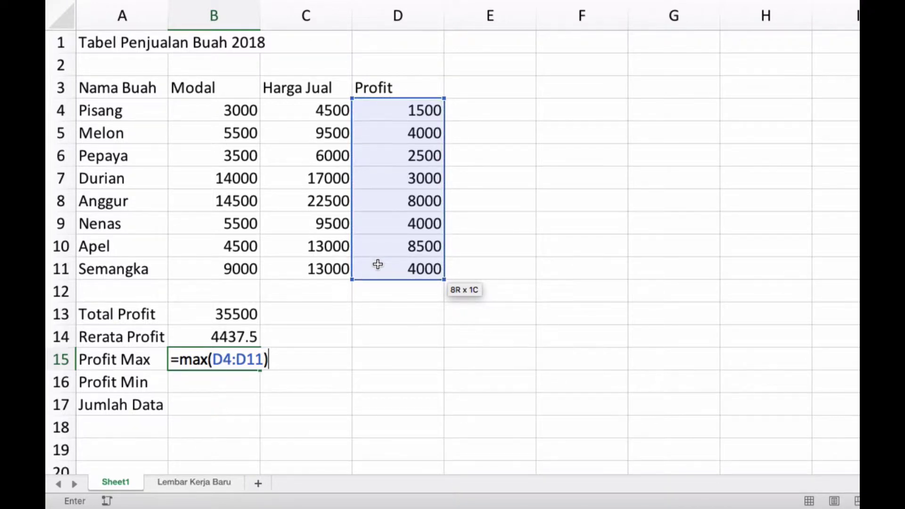
key("Return")
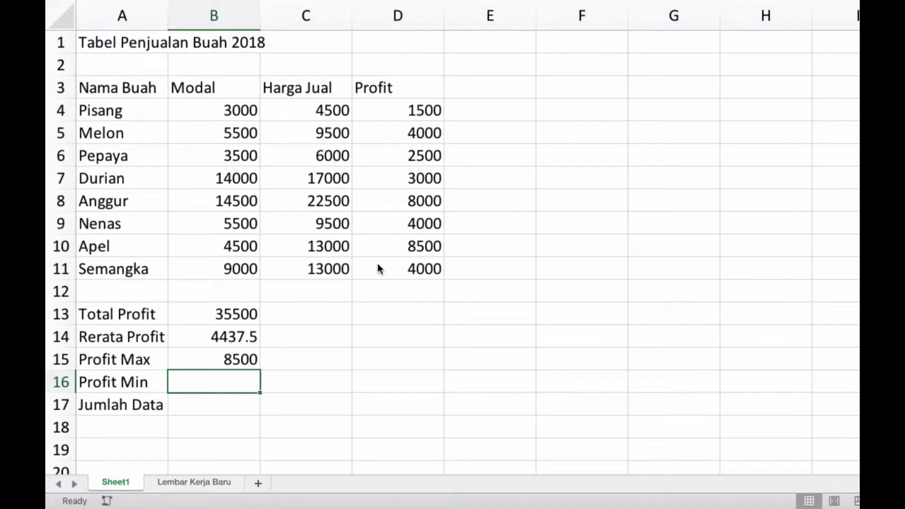
- Enter =min(D4:D11) in B16 so Profit Min shows 1500
type("=min")
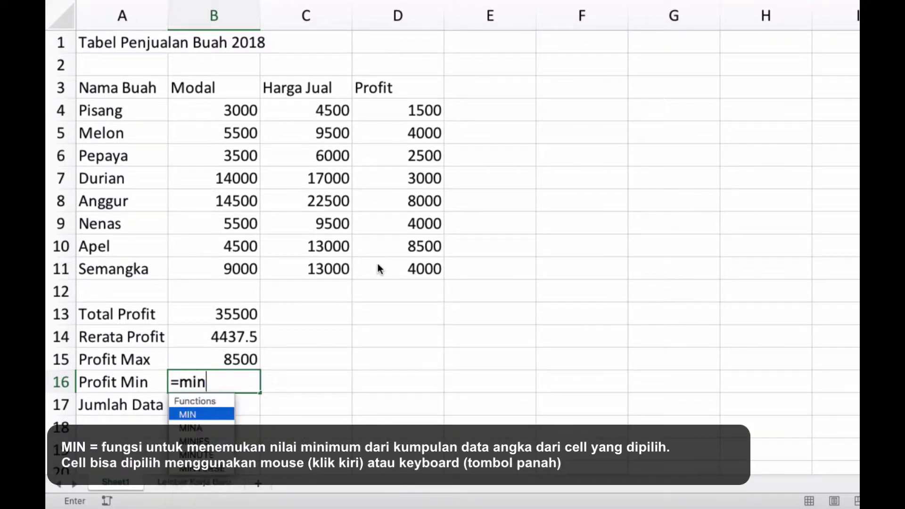
type("(")
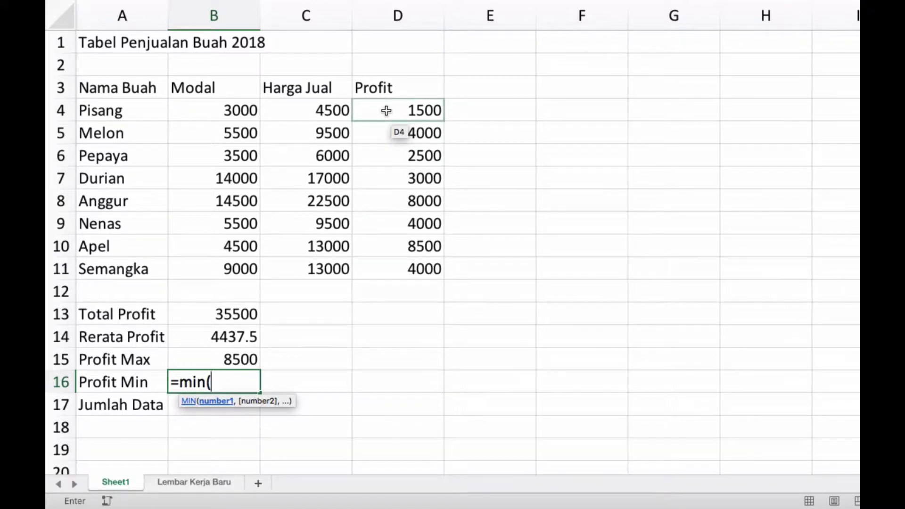
left_click_drag(386, 110, 379, 268)
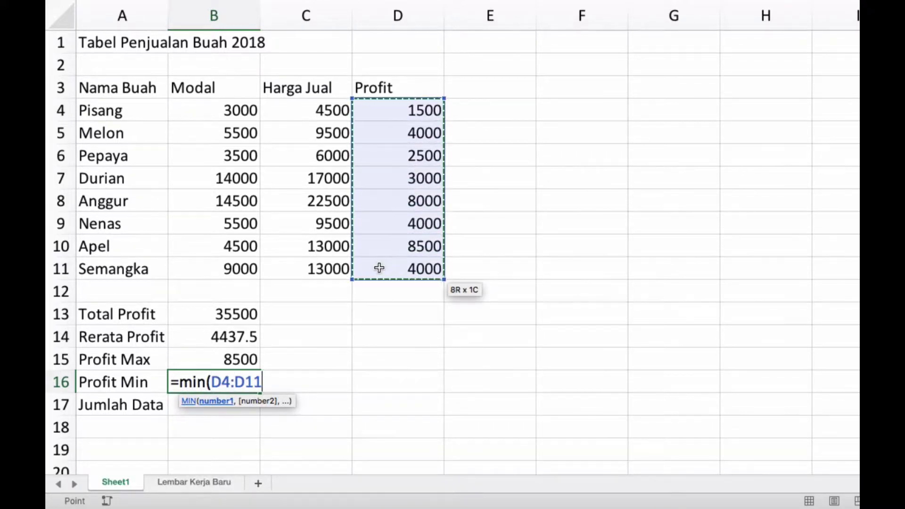
type(")")
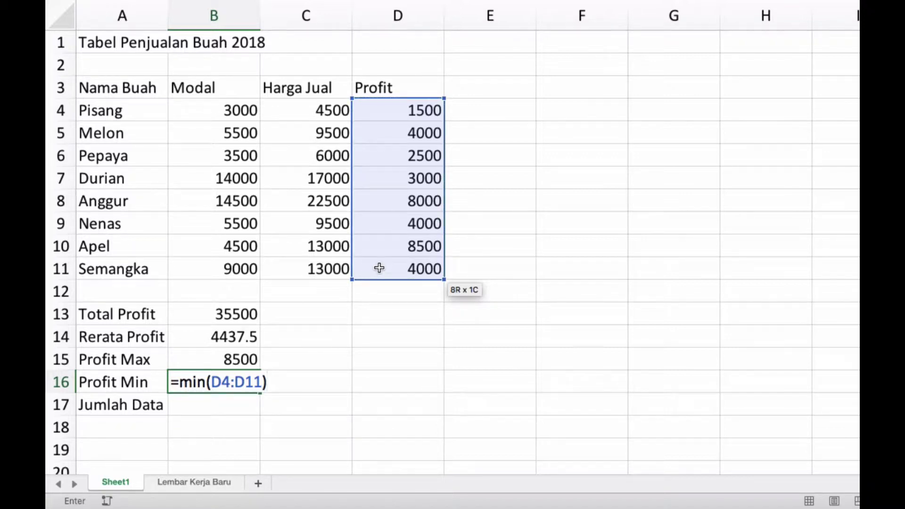
key("Return")
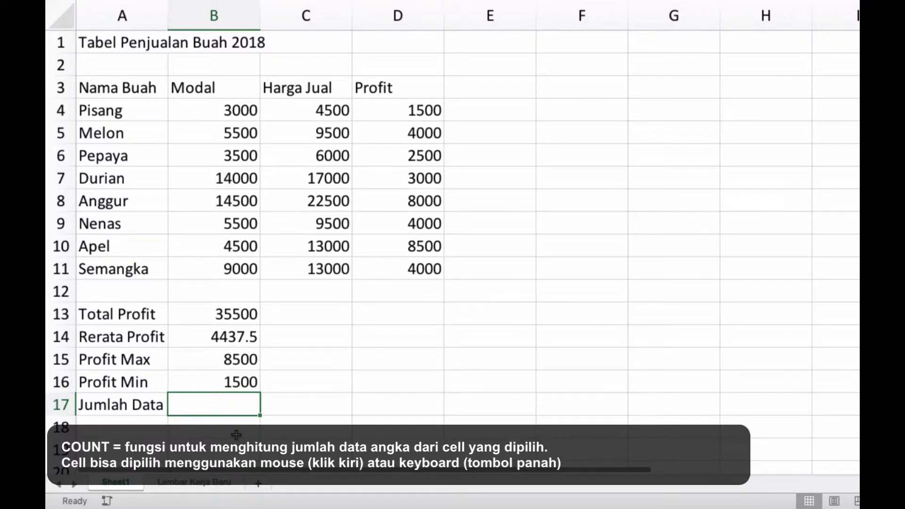
- Enter =count(D4:D11) in B17 so Jumlah Data shows 8
type("=cou")
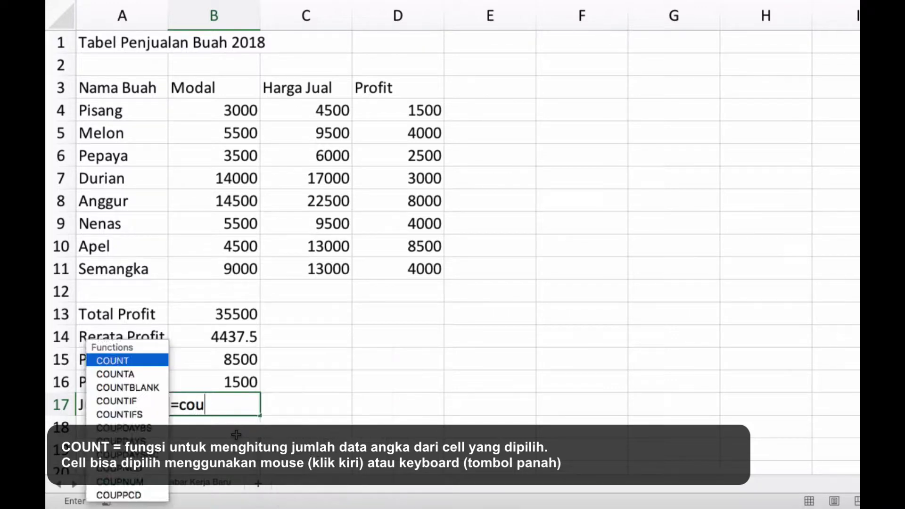
type("nt(")
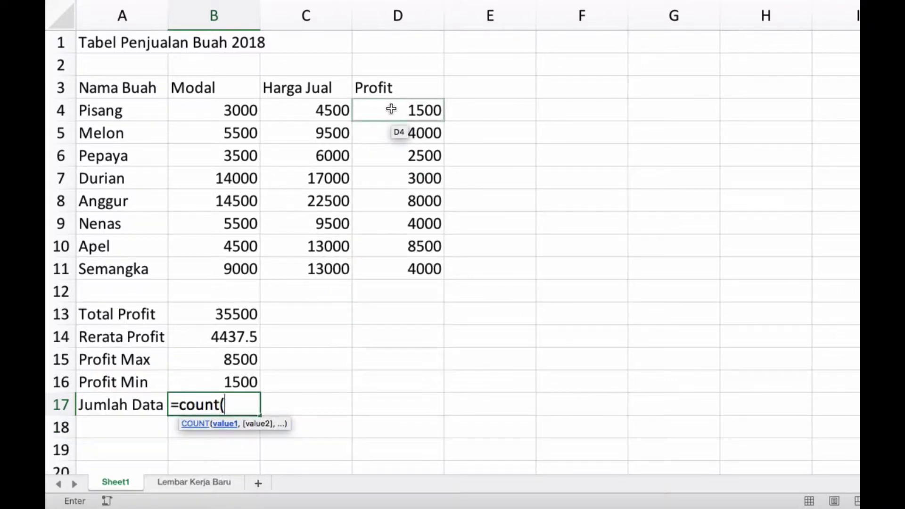
left_click_drag(391, 109, 392, 260)
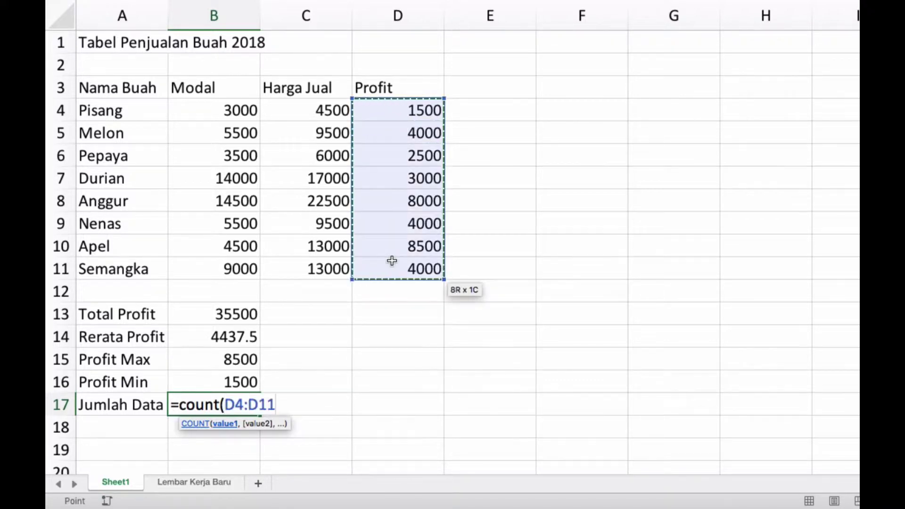
type(")")
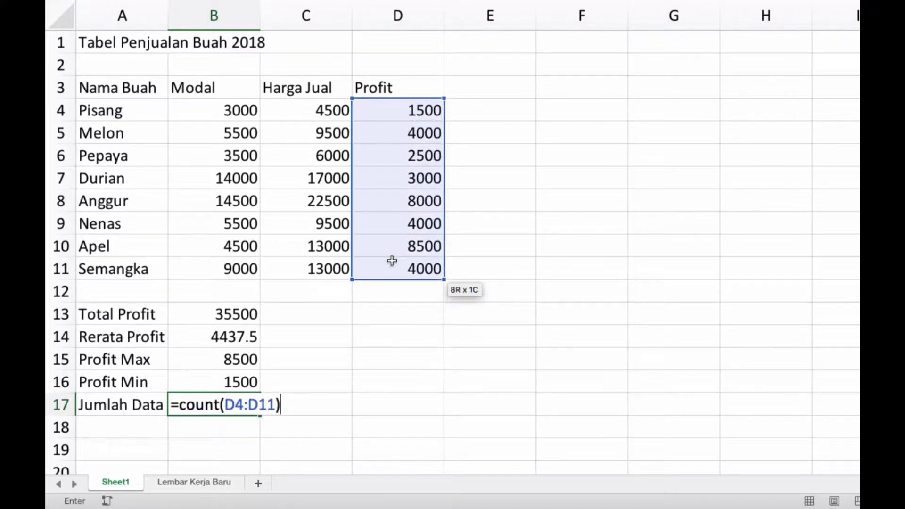
key("Return")
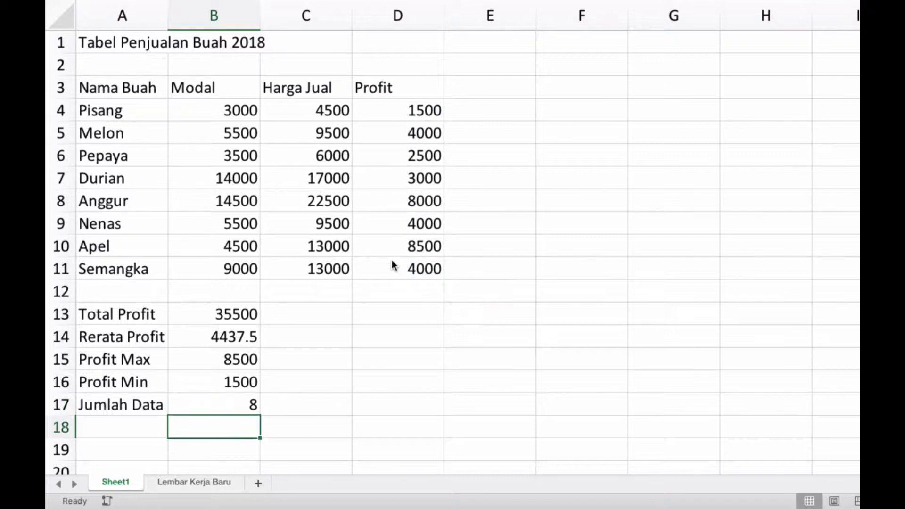
left_click(235, 448)
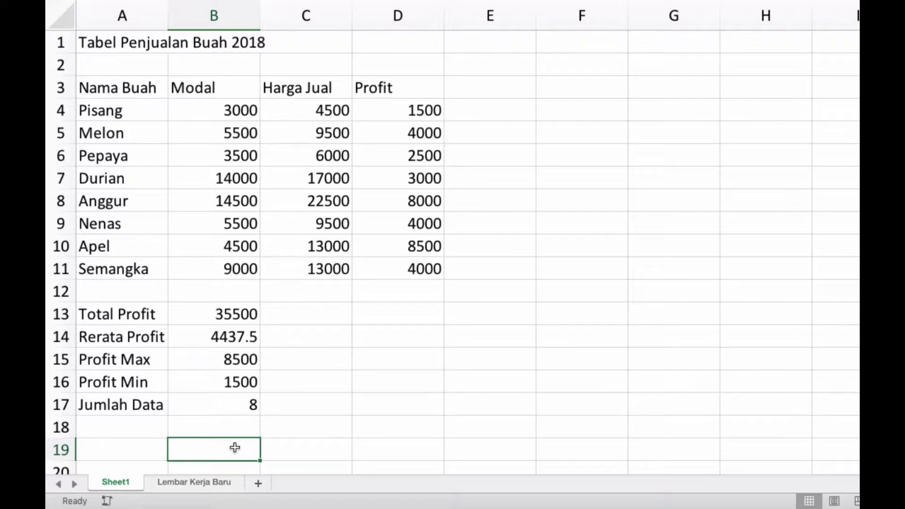
left_click(197, 311)
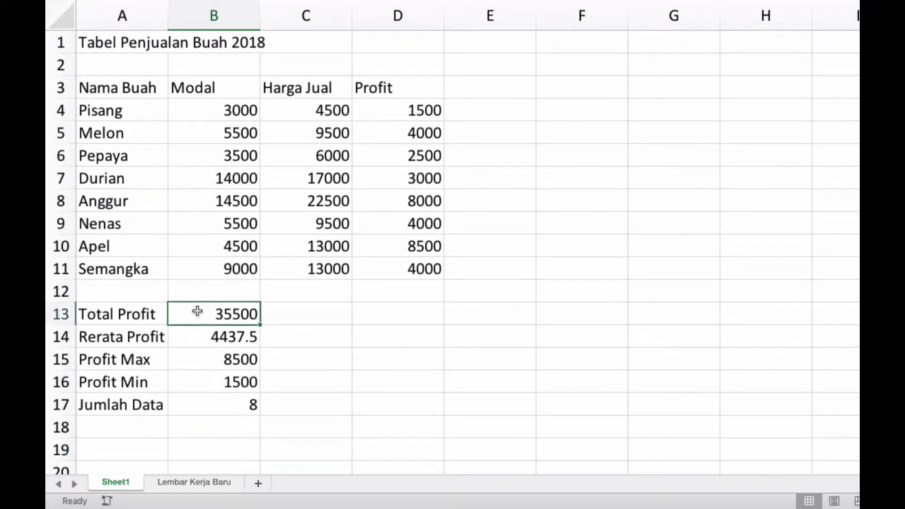
key("F2")
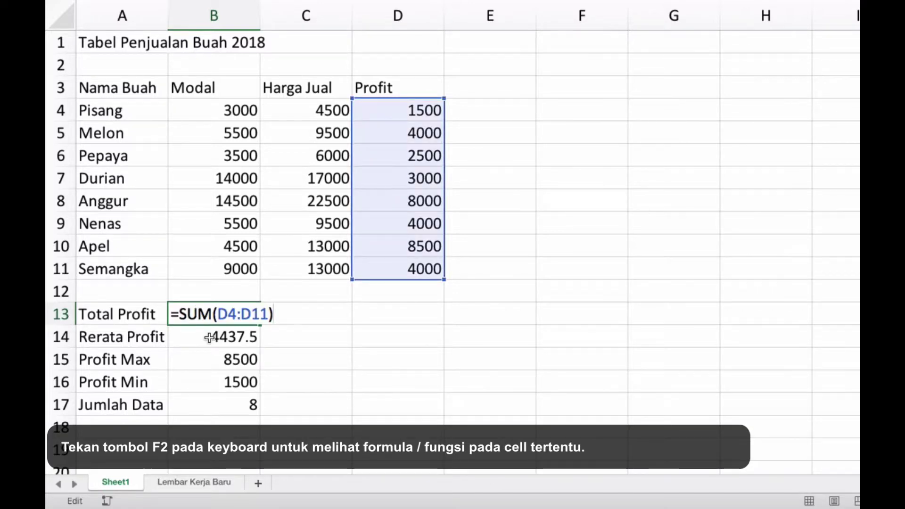
left_click(209, 338)
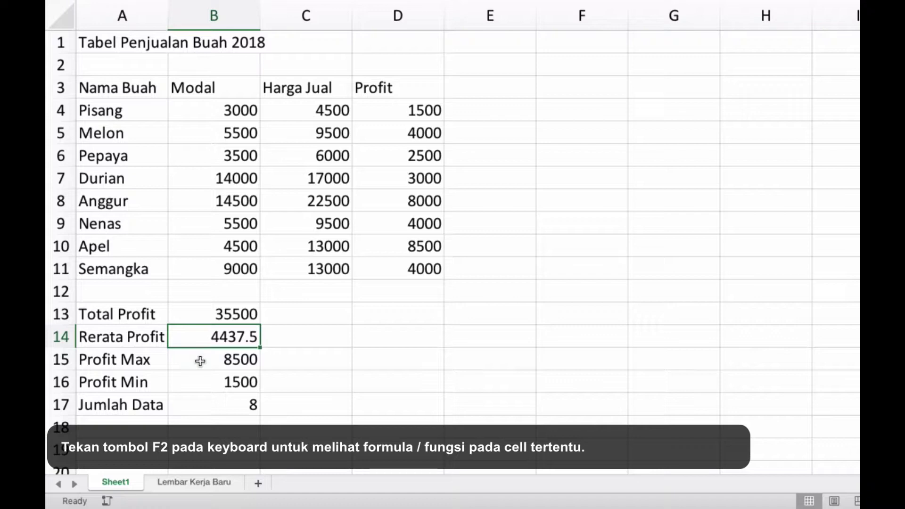
key("F2")
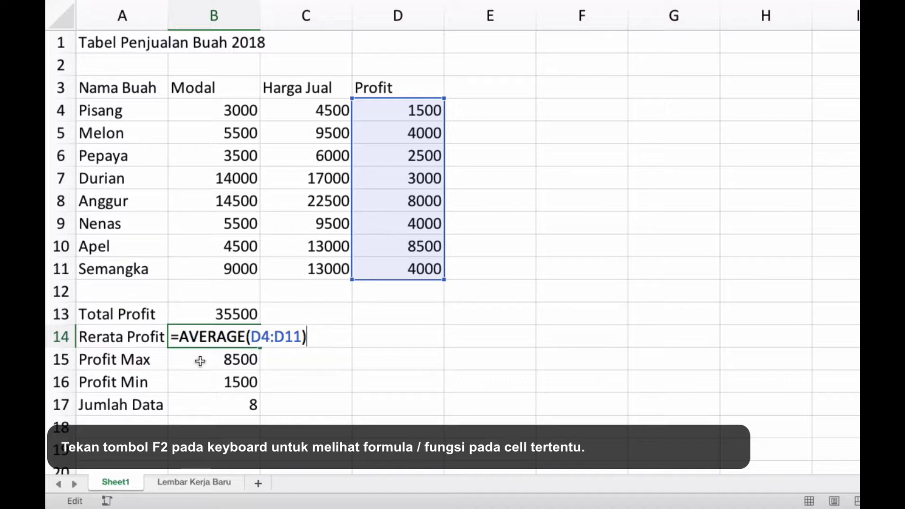
key("Escape")
left_click(200, 360)
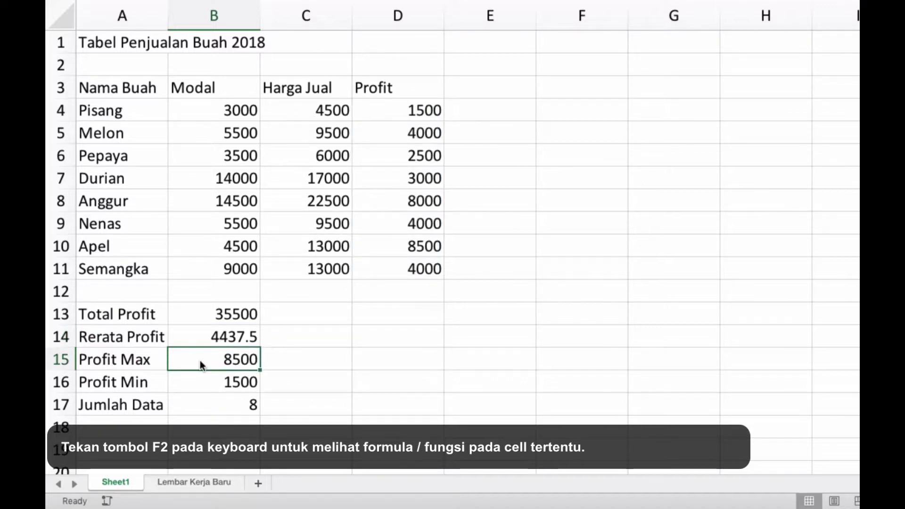
key("F2")
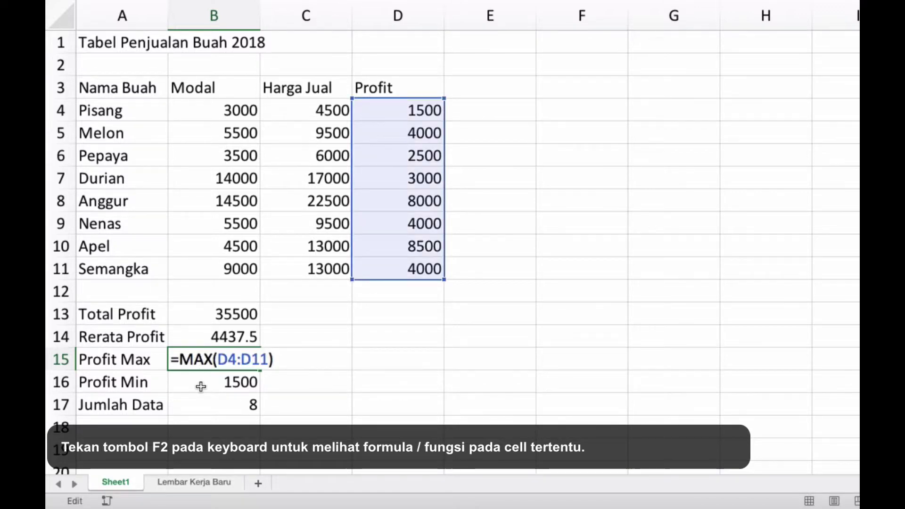
left_click(200, 386)
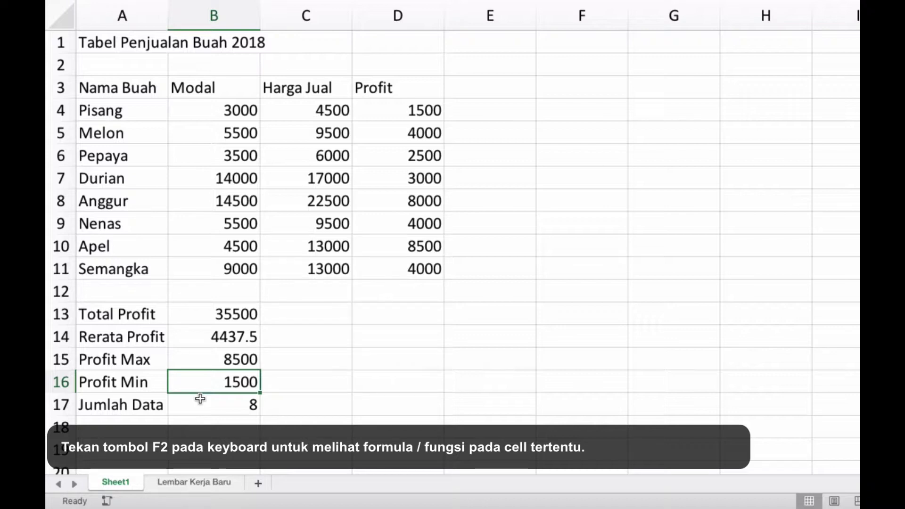
key("F2")
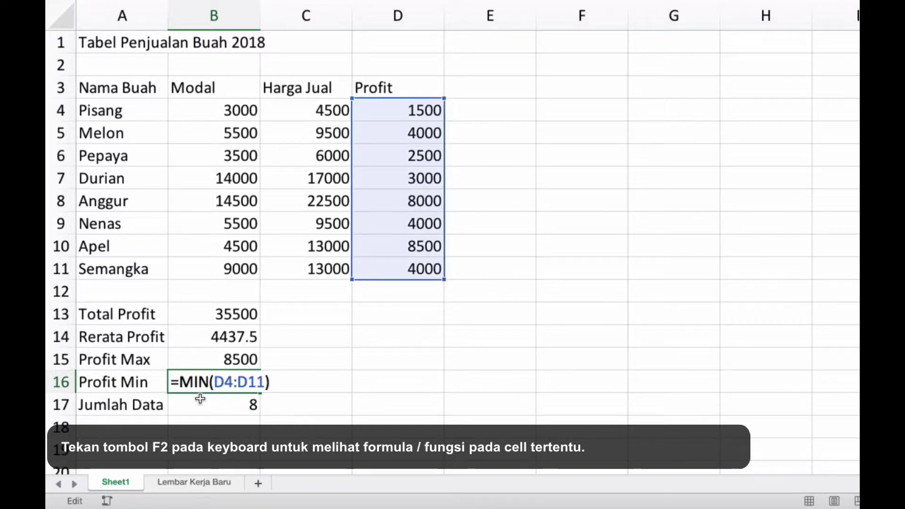
left_click(200, 399)
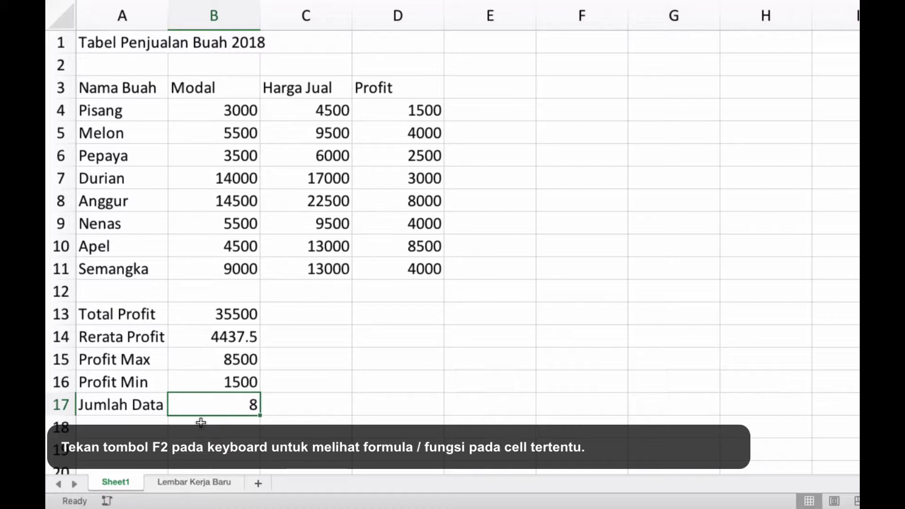
key("F2")
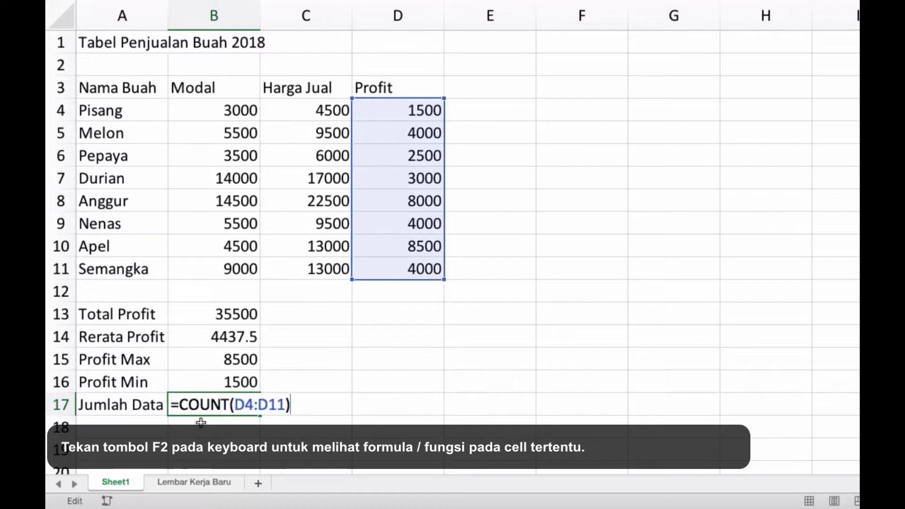
key("Return")
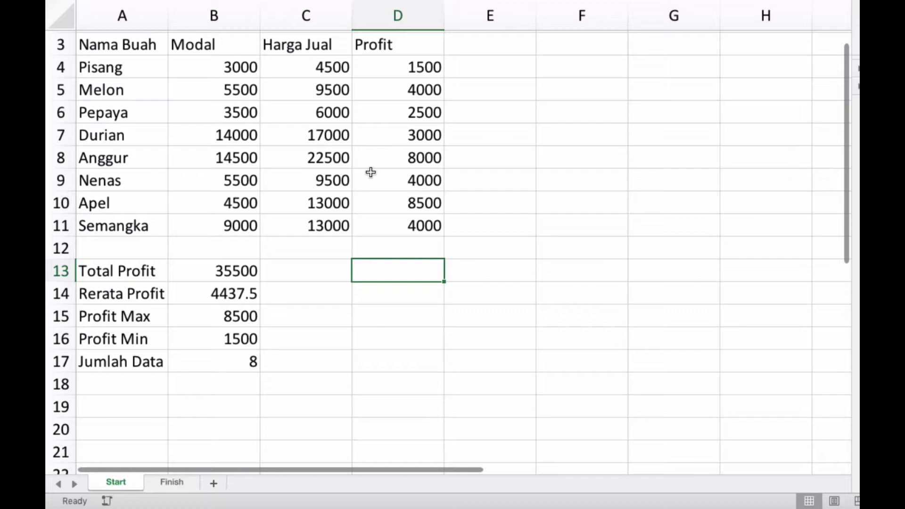
- Write 'Formula = Fungsi' in D13 and 'Formula = rumus matematika tidak disediakan oleh Excel' in D14
type("Form")
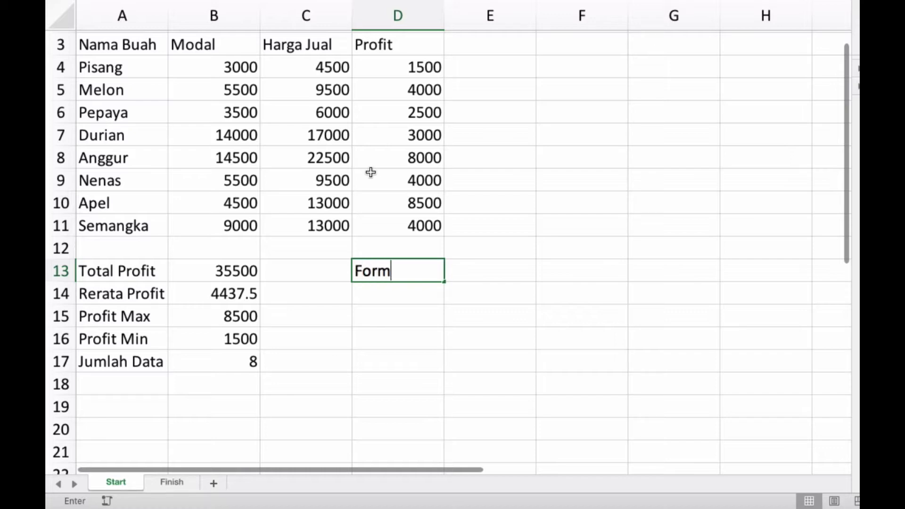
type("ula = Fu")
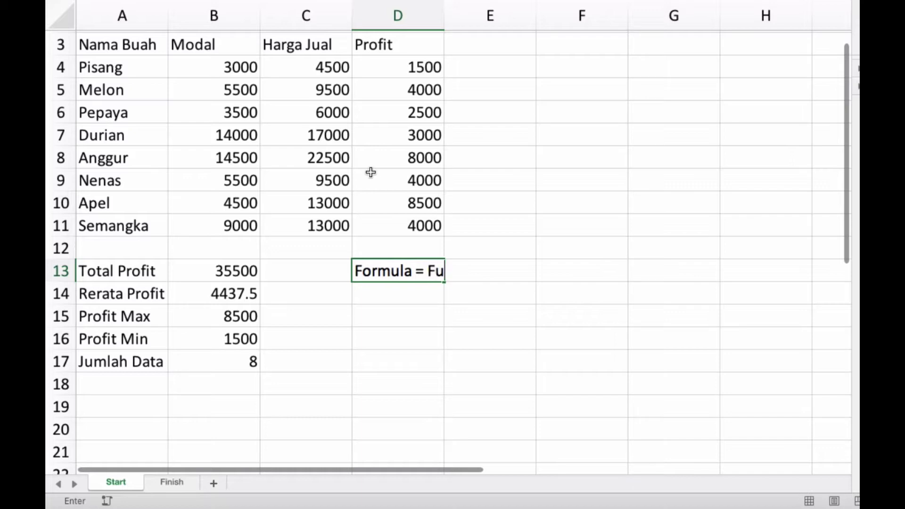
type("ngsi")
key("Return")
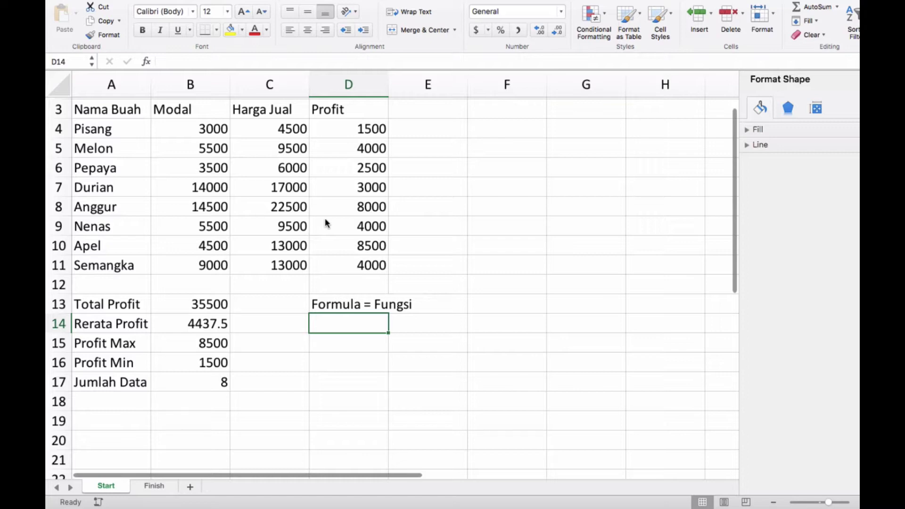
type("Fo")
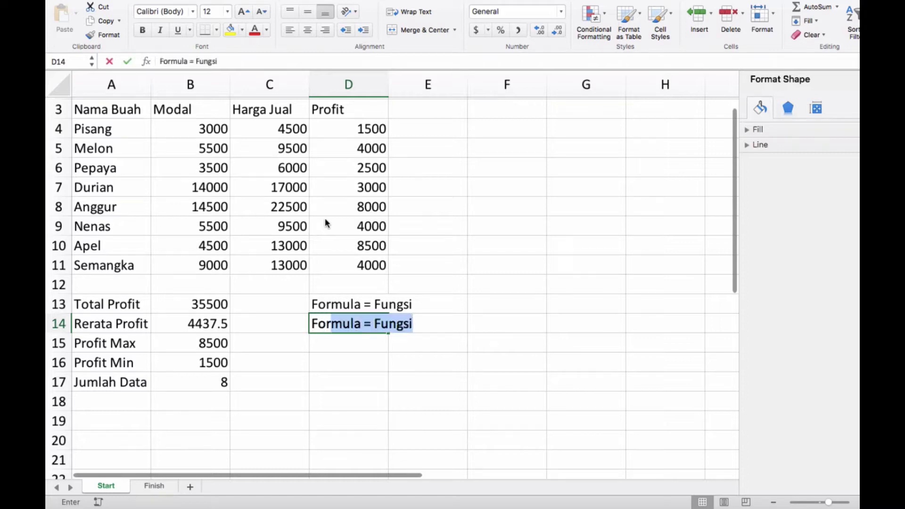
type("rmula = rumus")
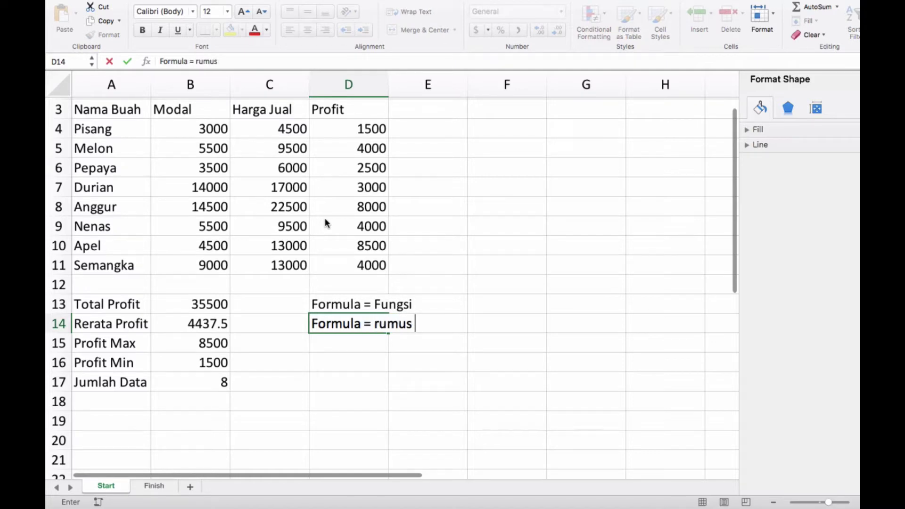
type(" matematika tidak dis")
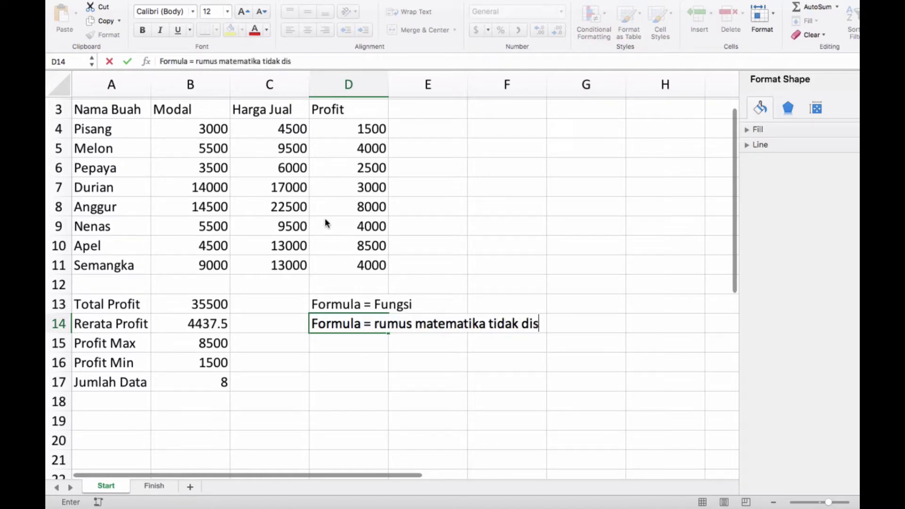
type("ediakan oleh Excel")
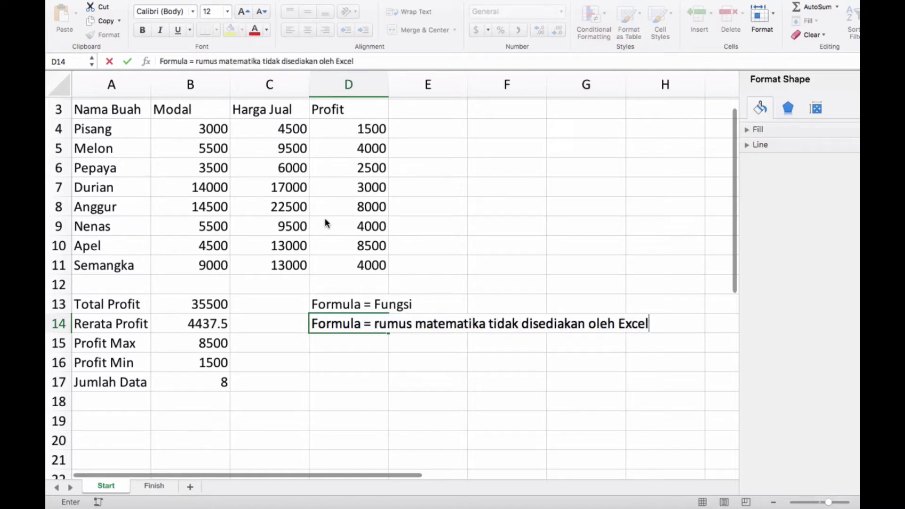
key("Return")
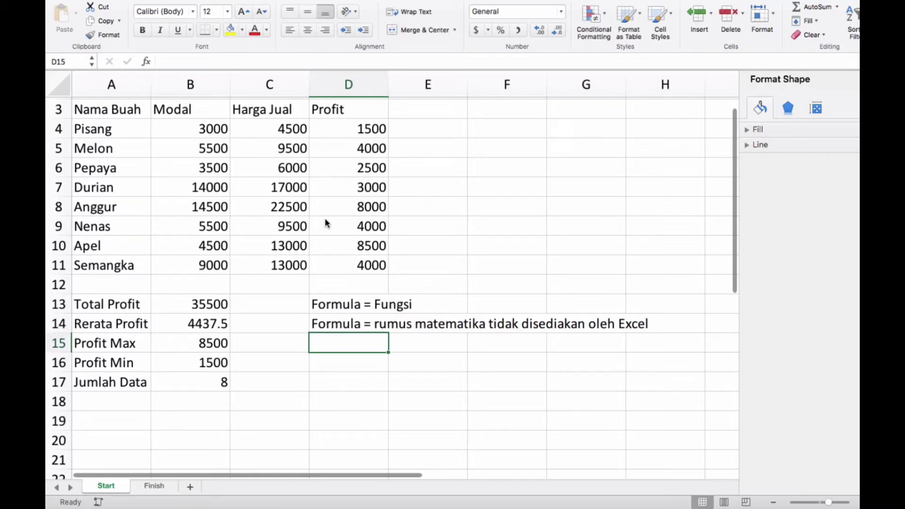
- Enter =1+1, =10-9, =10*10, =100/10 and =7^2 in D15:D19
type("=")
type("1+")
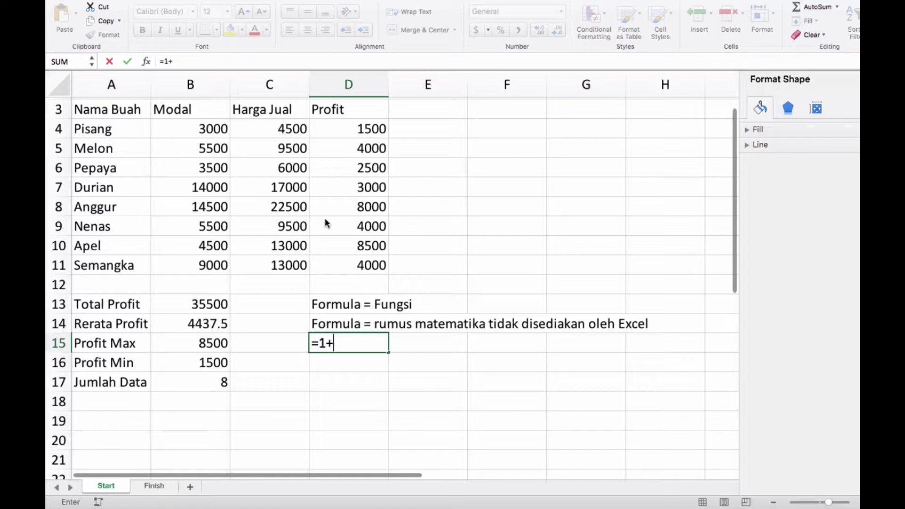
type("1")
key("Return")
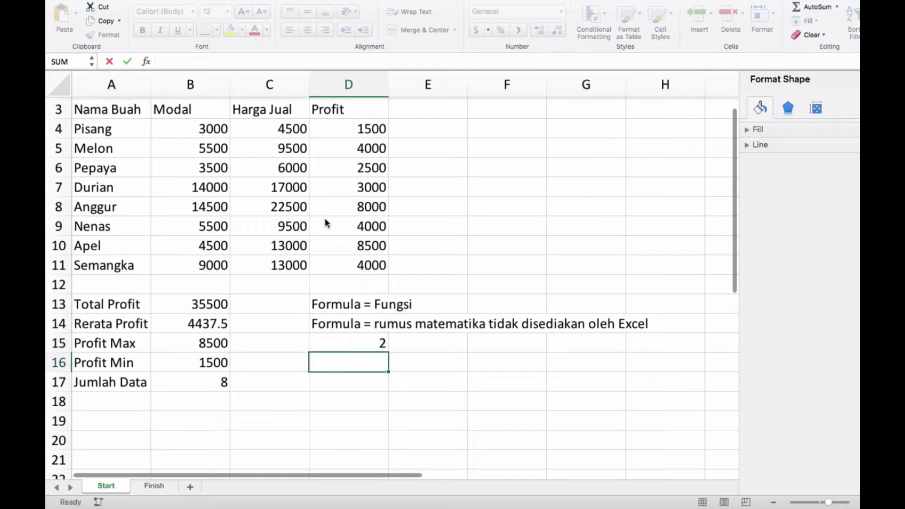
type("=1")
type("0-9")
key("Return")
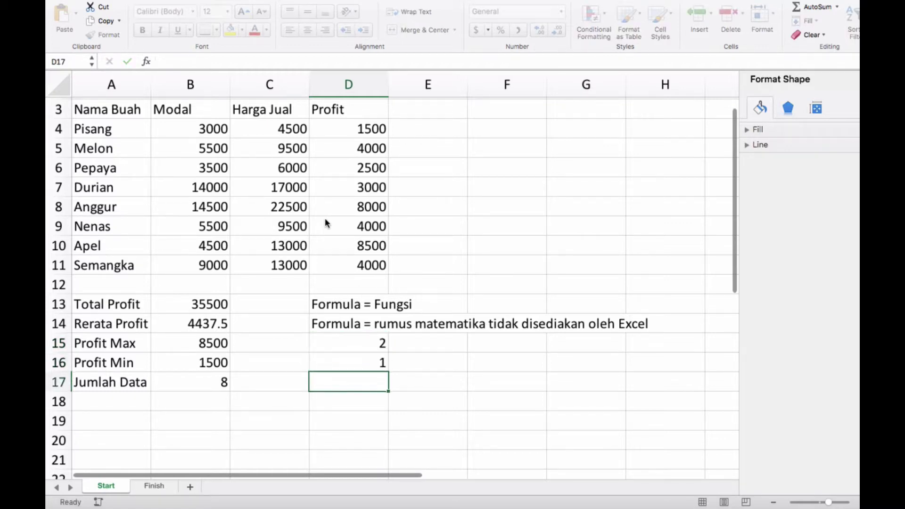
type("=")
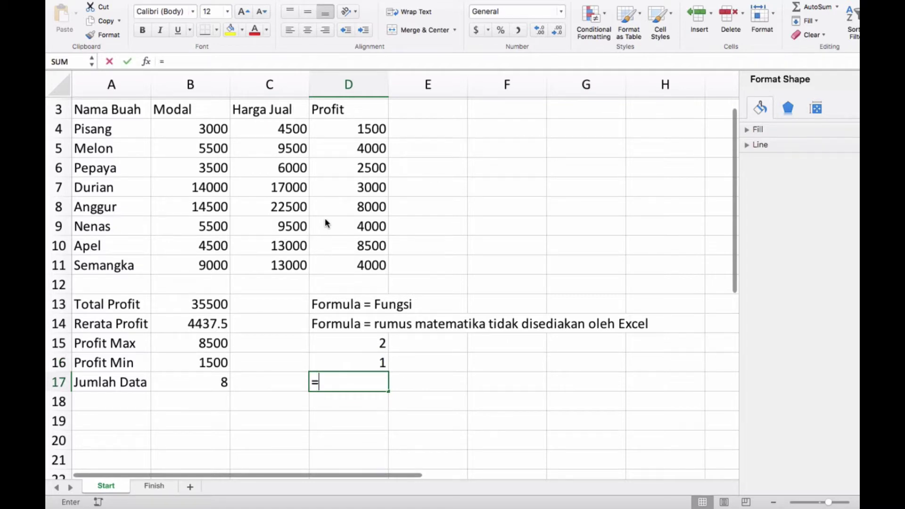
type("10*1")
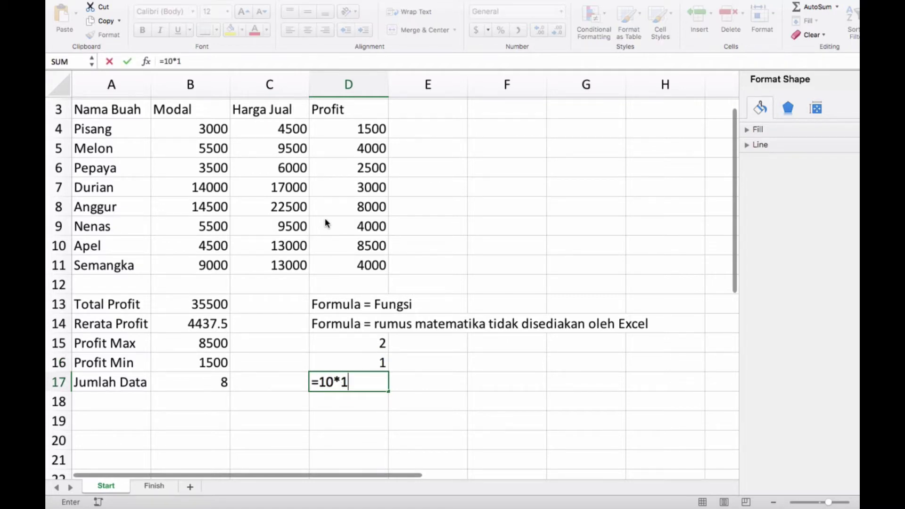
type("0")
key("Return")
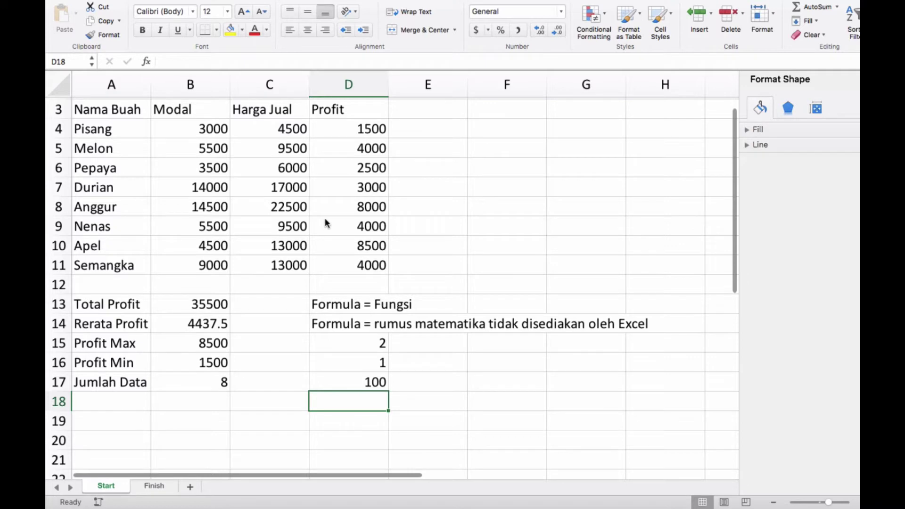
type("=100/1")
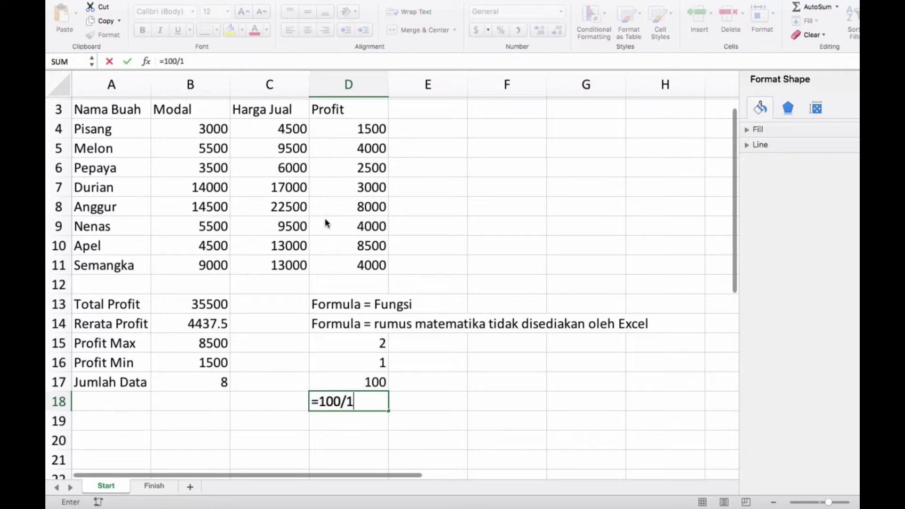
type("0")
key("Return")
type("=")
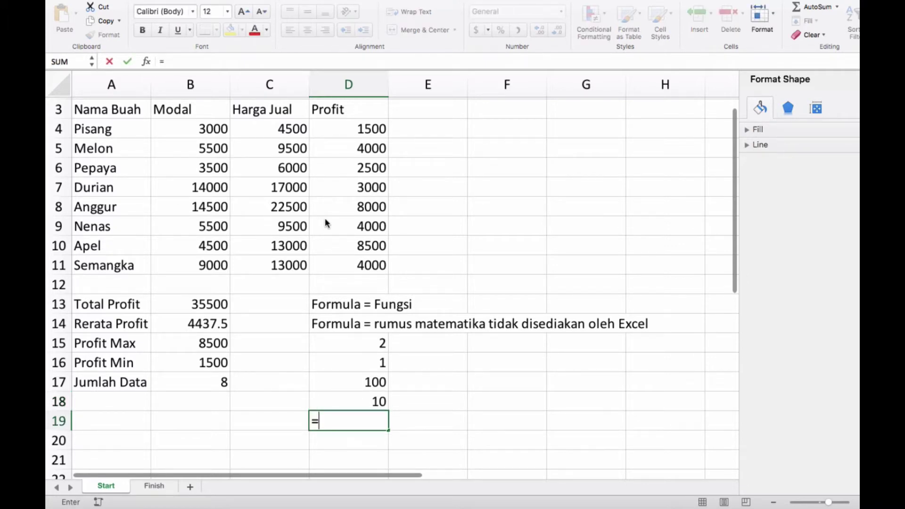
type("7^2")
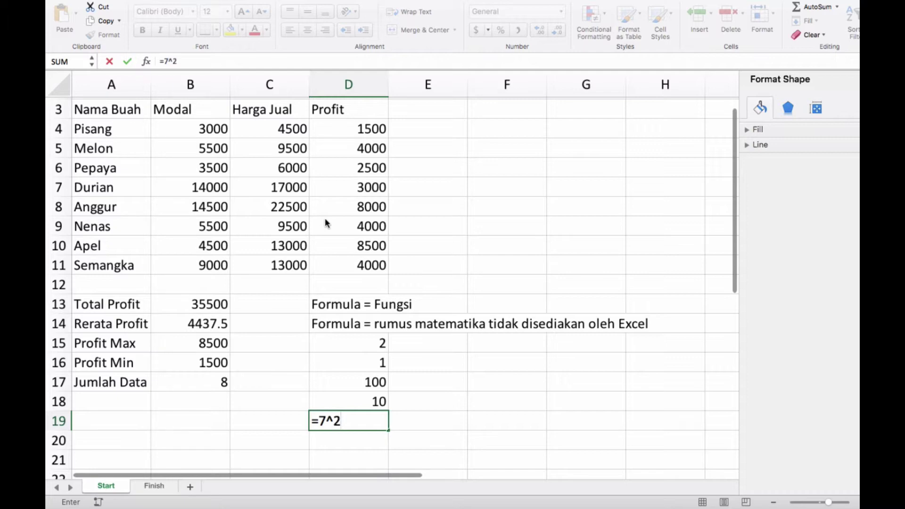
key("Return")
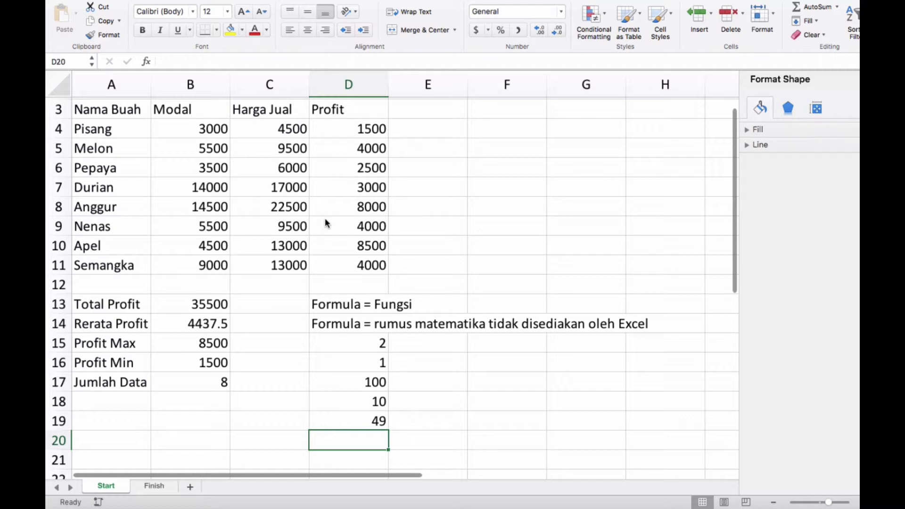
key("Down")
key("Down")
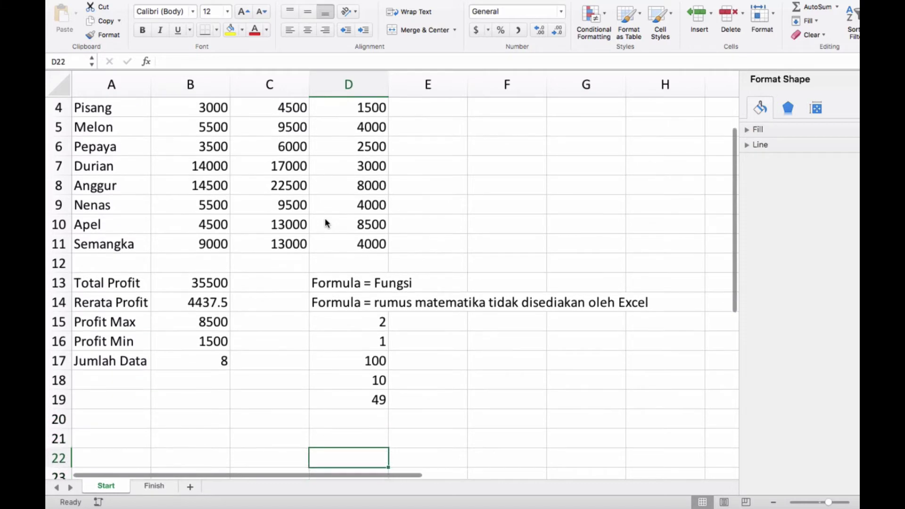
- Write 'Fungsi = formula yang disediakan oleh Excel' in cell D20
key("Up")
key("Up")
type("F")
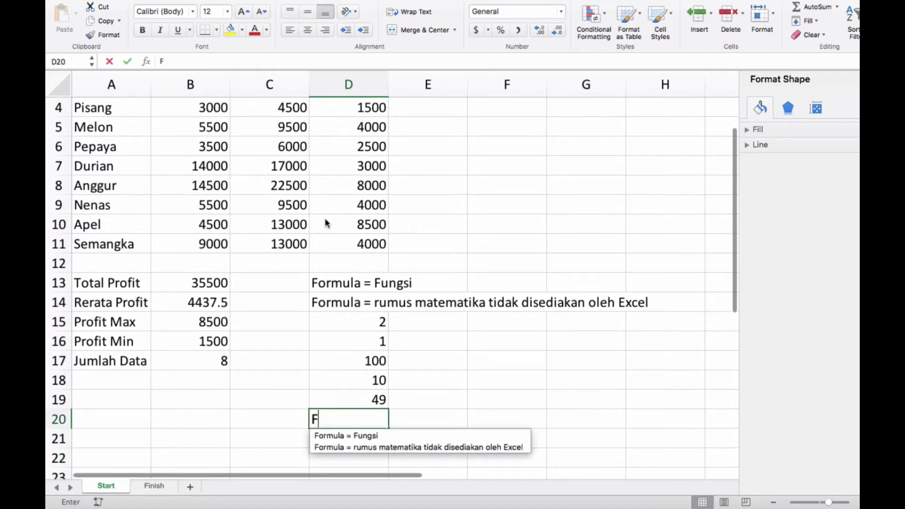
type("ungsi = ")
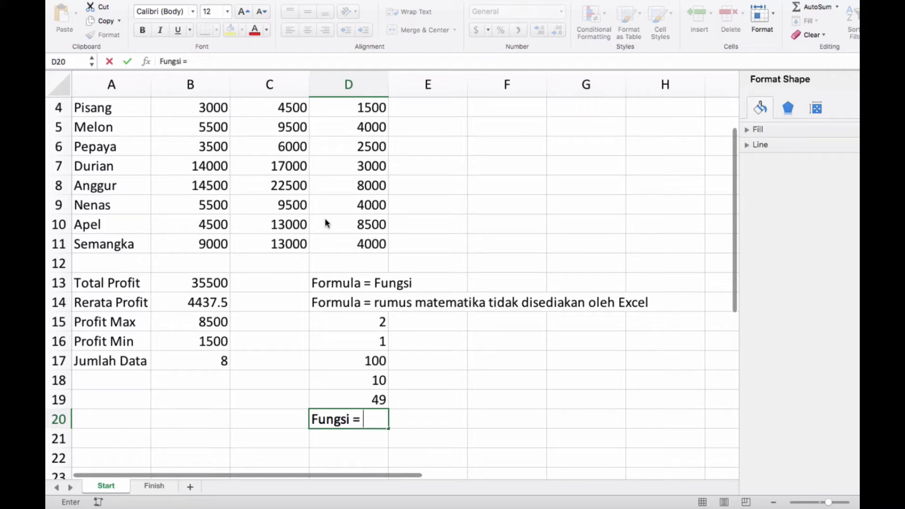
type("formula yang")
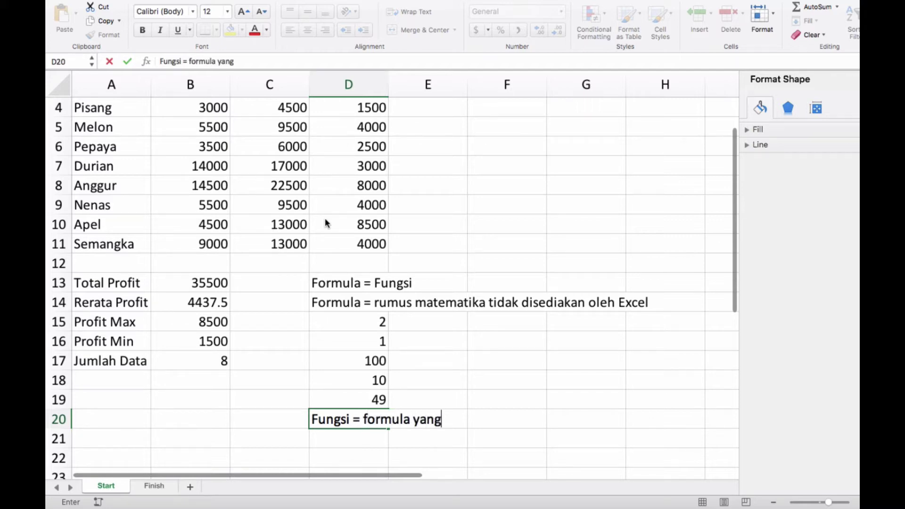
type(" disediakan oleh ")
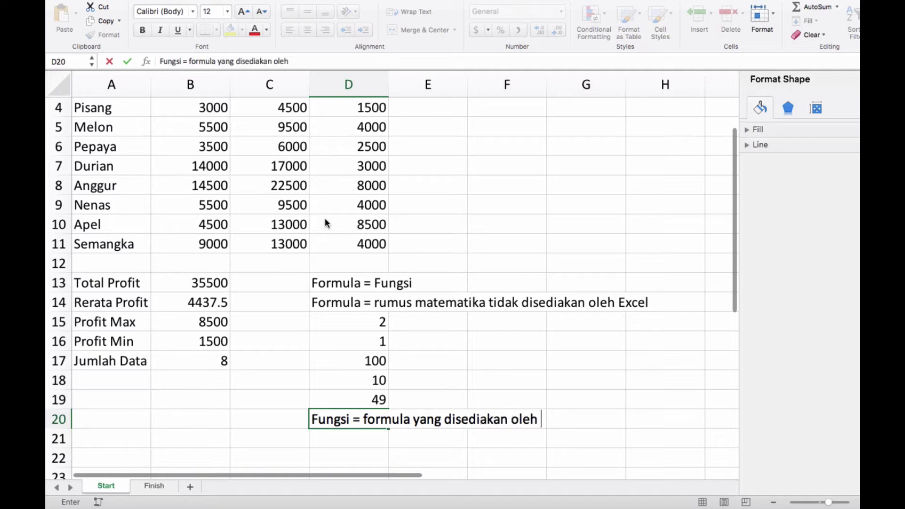
type("Excel")
key("Return")
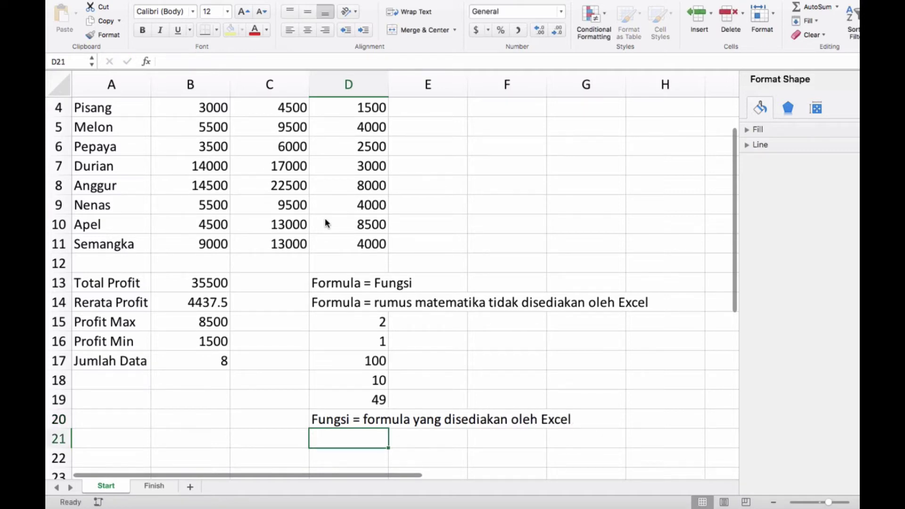
scroll(325, 221, "down", 3)
scroll(325, 220, "down", 2)
type("=")
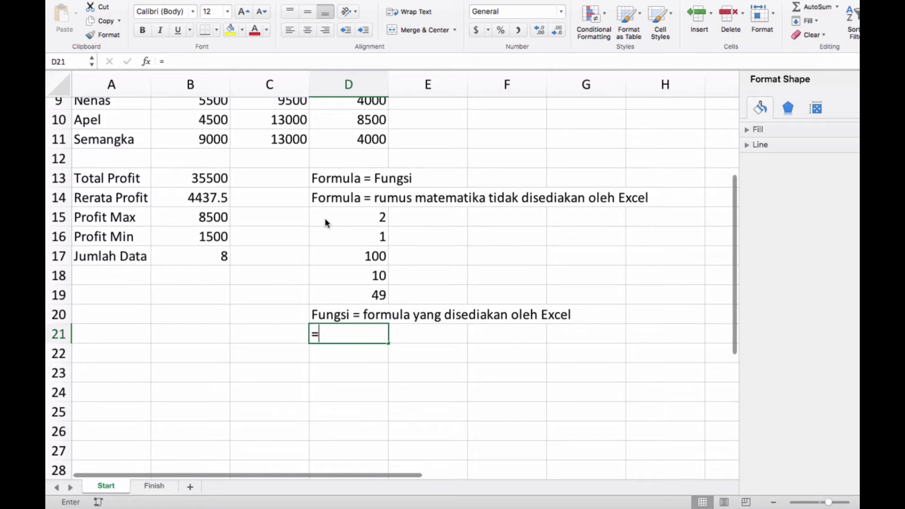
type("sum")
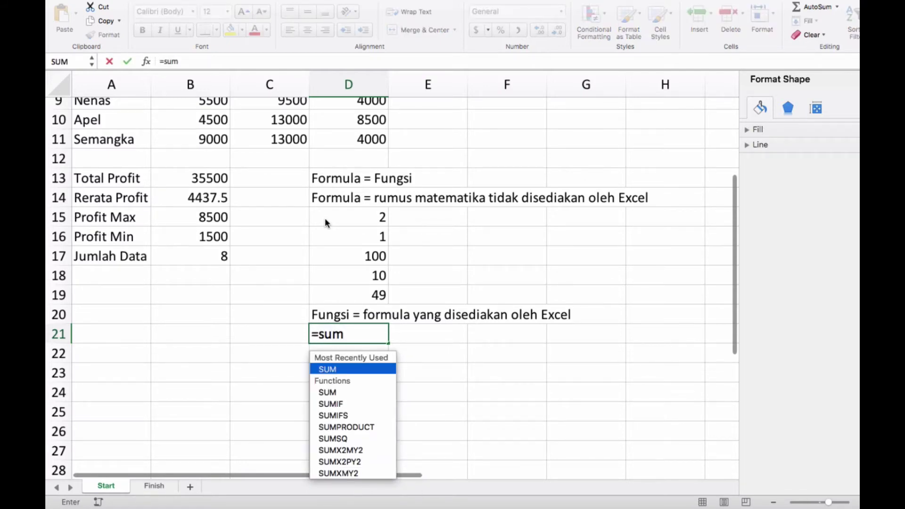
key("BackSpace")
key("BackSpace")
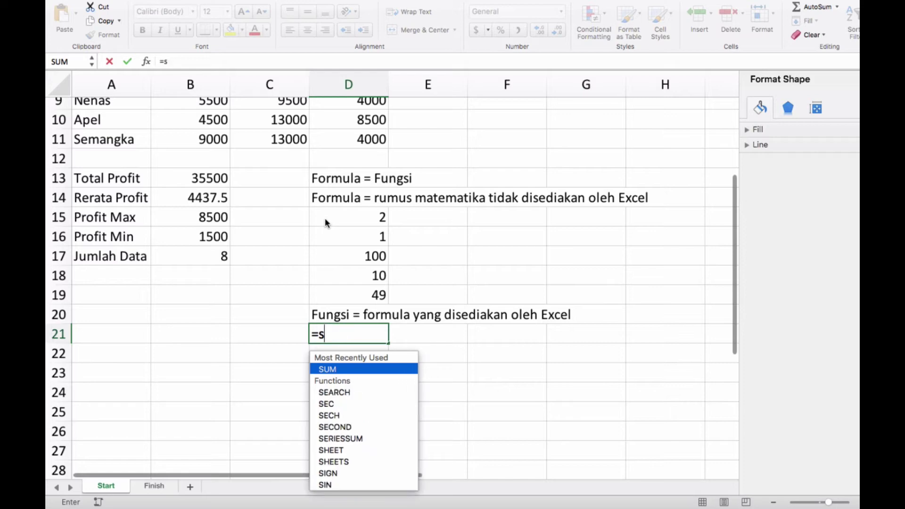
key("BackSpace")
key("BackSpace")
type("=avera")
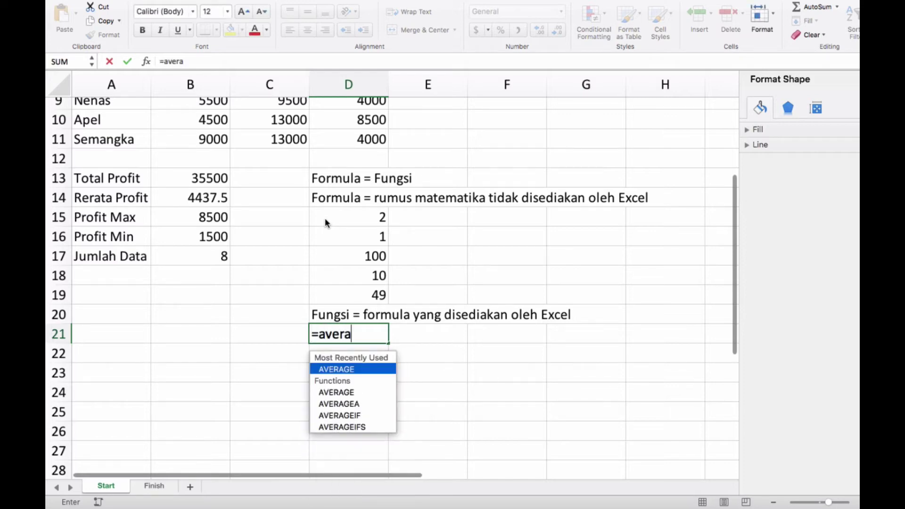
type("ge")
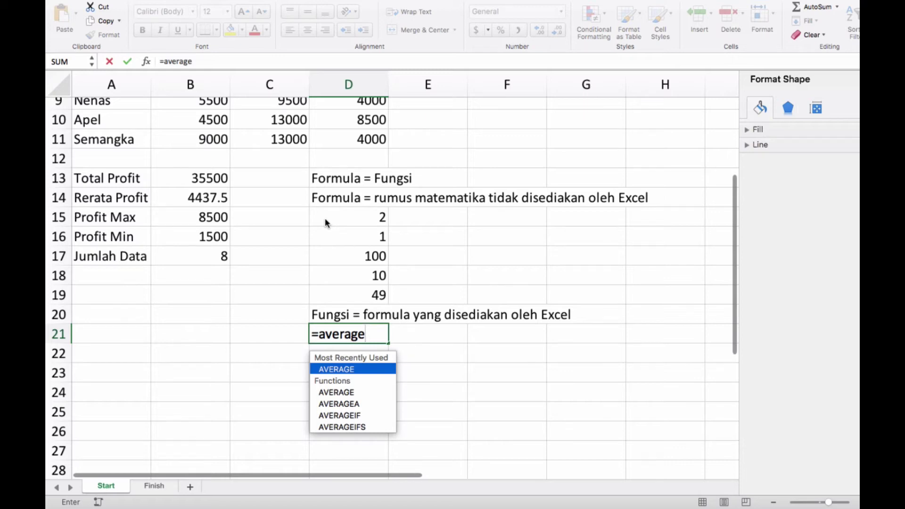
key("BackSpace")
key("BackSpace")
key("BackSpace")
key("BackSpace")
key("BackSpace")
key("BackSpace")
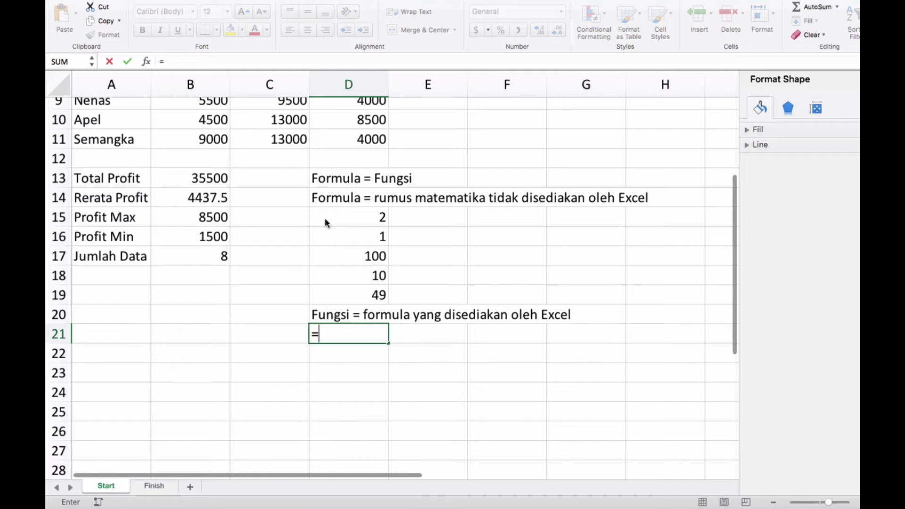
type("count")
key("BackSpace")
key("BackSpace")
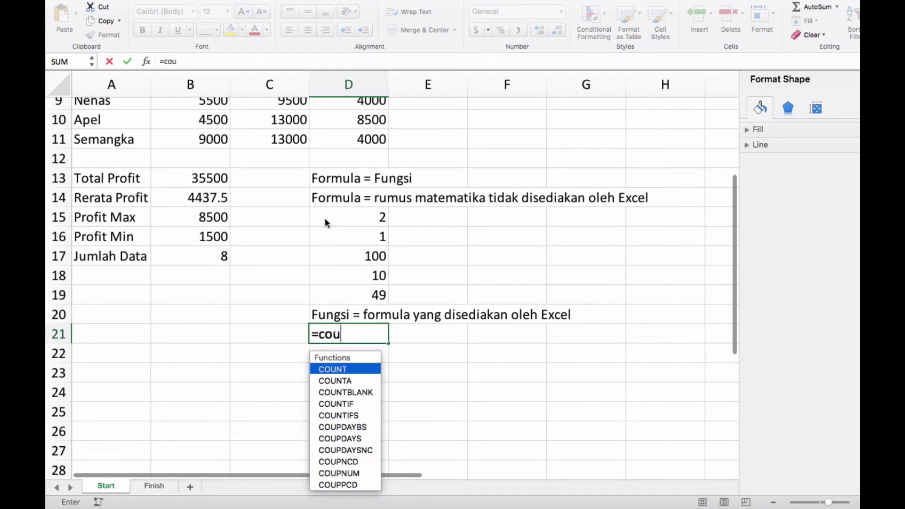
key("BackSpace")
key("BackSpace")
key("BackSpace")
type("max")
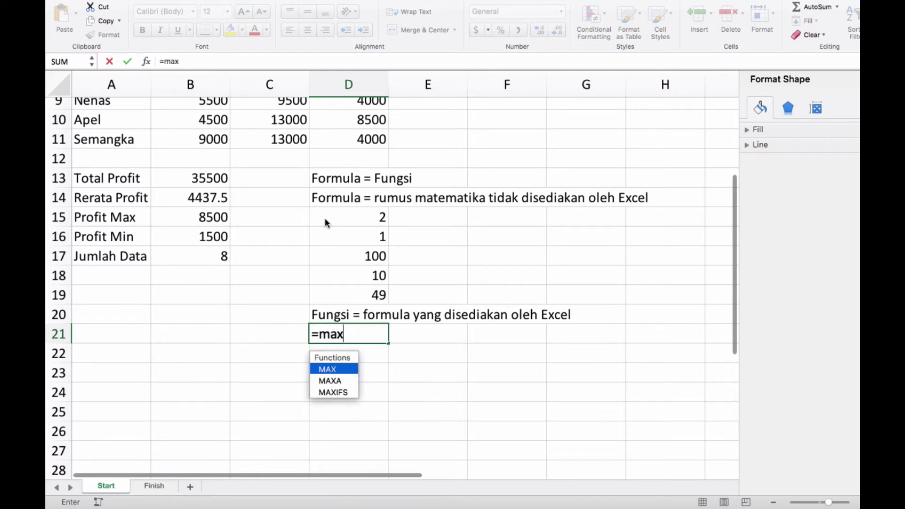
type("===")
key("BackSpace")
key("BackSpace")
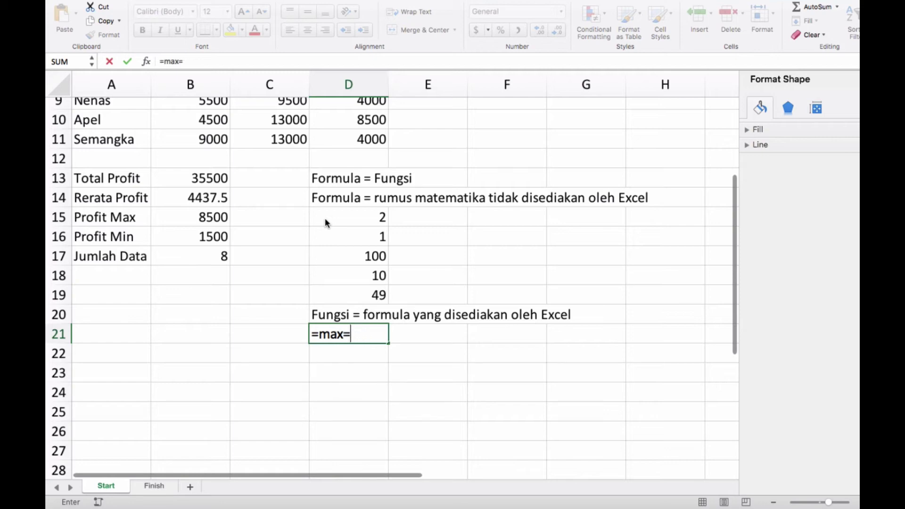
key("BackSpace")
key("BackSpace")
key("BackSpace")
type("in")
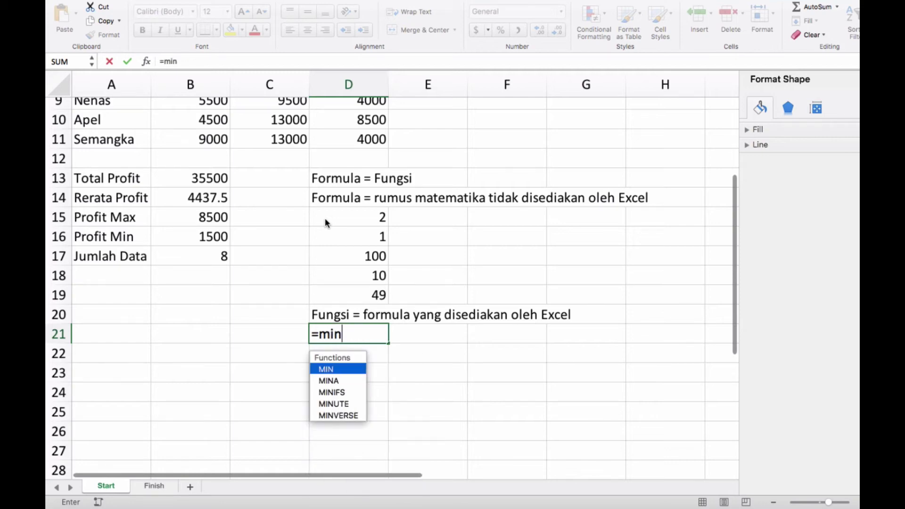
key("BackSpace")
key("BackSpace")
key("BackSpace")
type("hl")
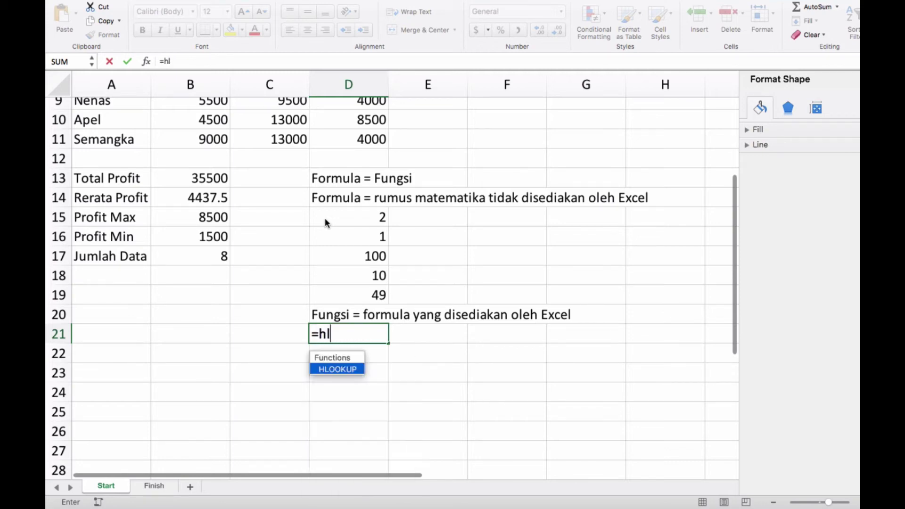
type("ookup")
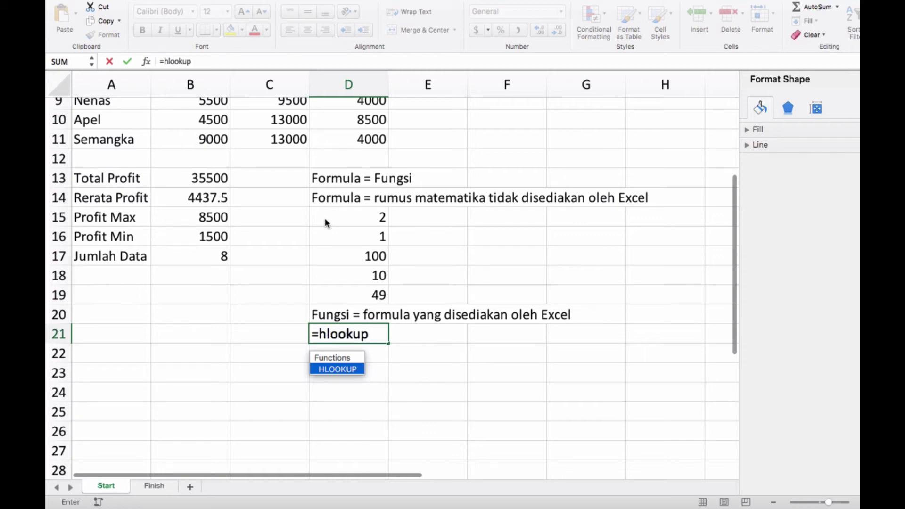
key("BackSpace")
key("BackSpace")
key("BackSpace")
key("BackSpace")
key("BackSpace")
key("BackSpace")
key("Return")
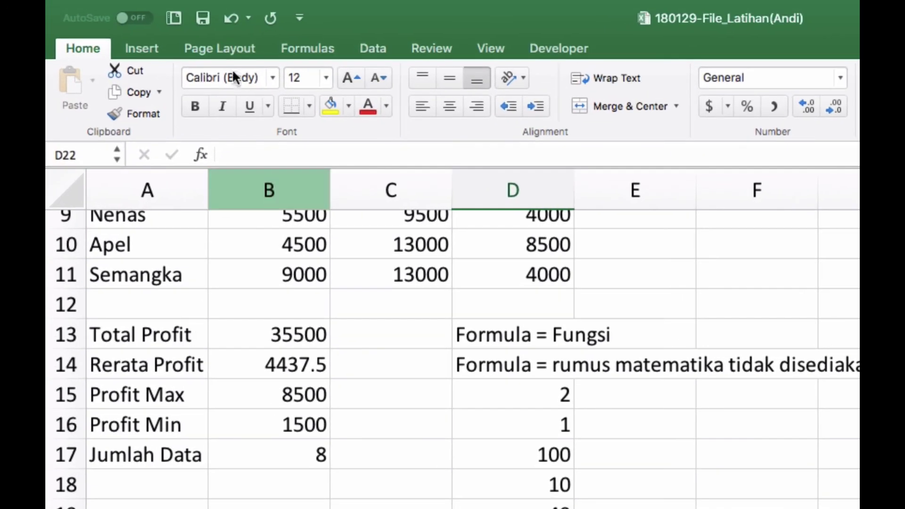
- Browse the Formulas tab's Recently Used, Financial and Logical function lists
left_click(373, 48)
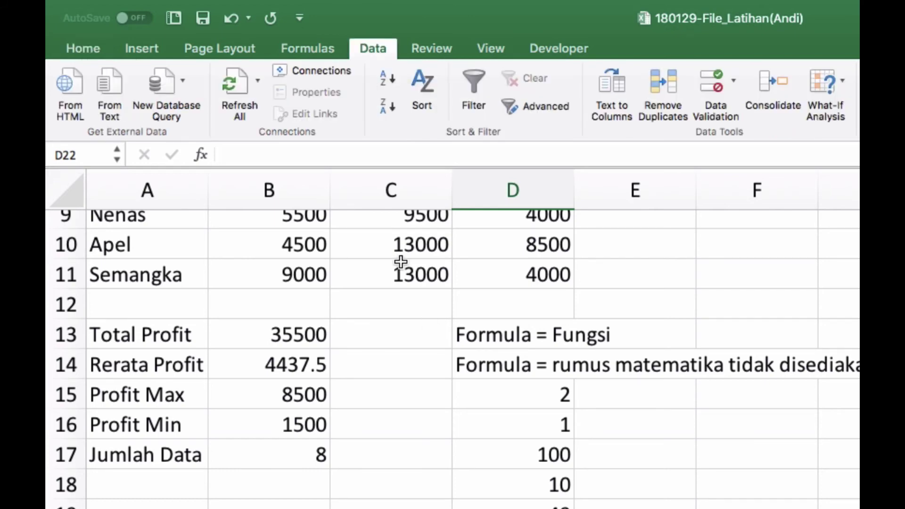
left_click(319, 48)
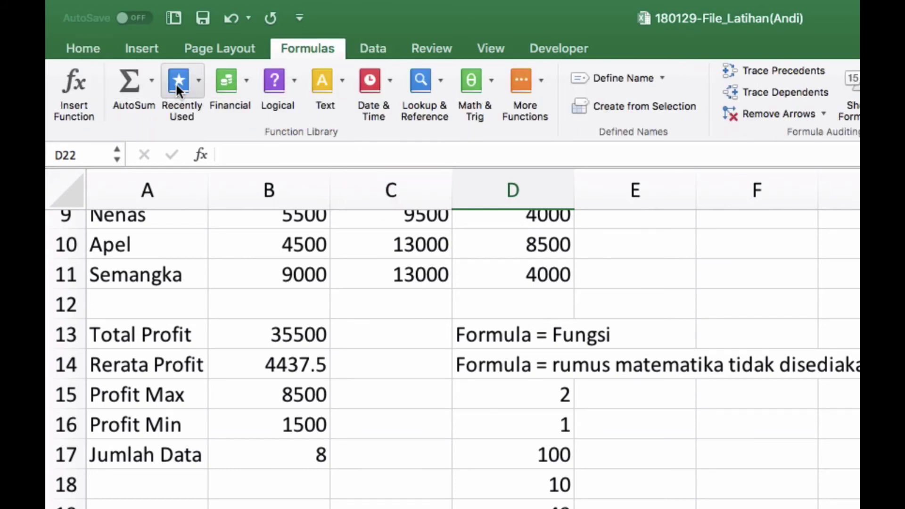
left_click(199, 83)
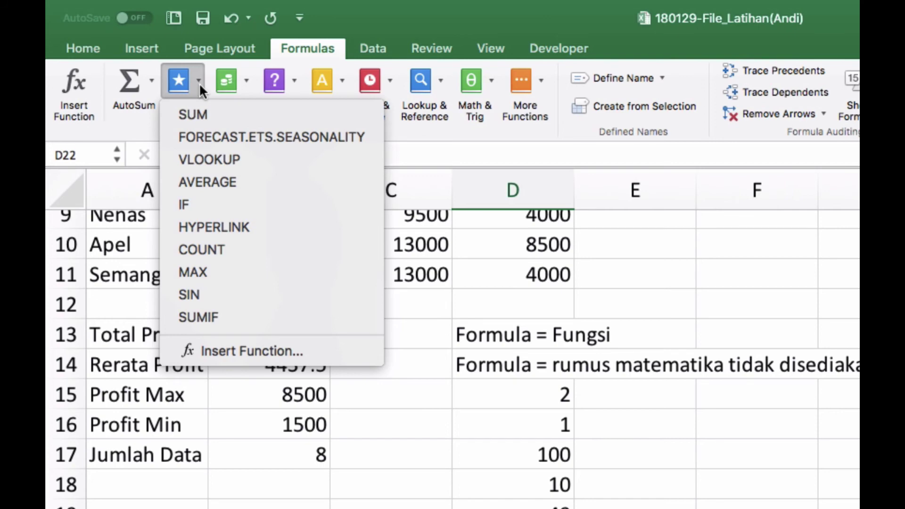
left_click(247, 84)
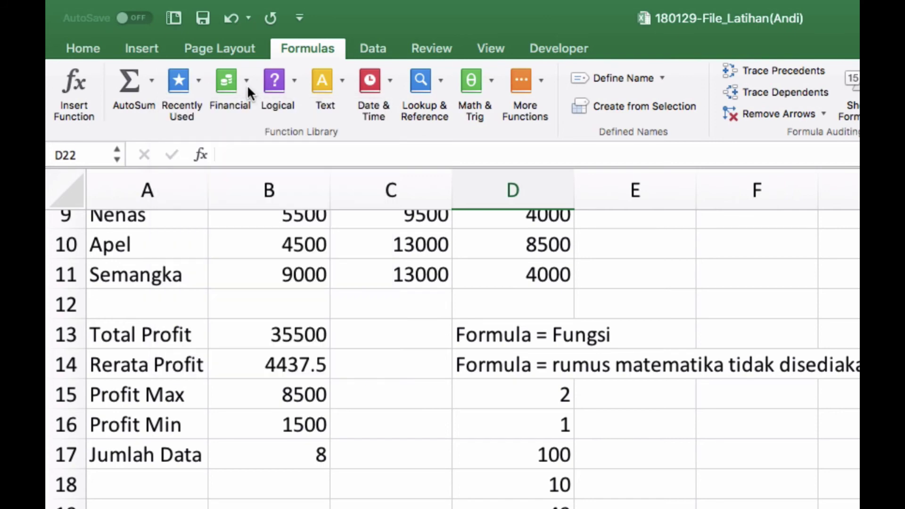
left_click(247, 84)
left_click(290, 81)
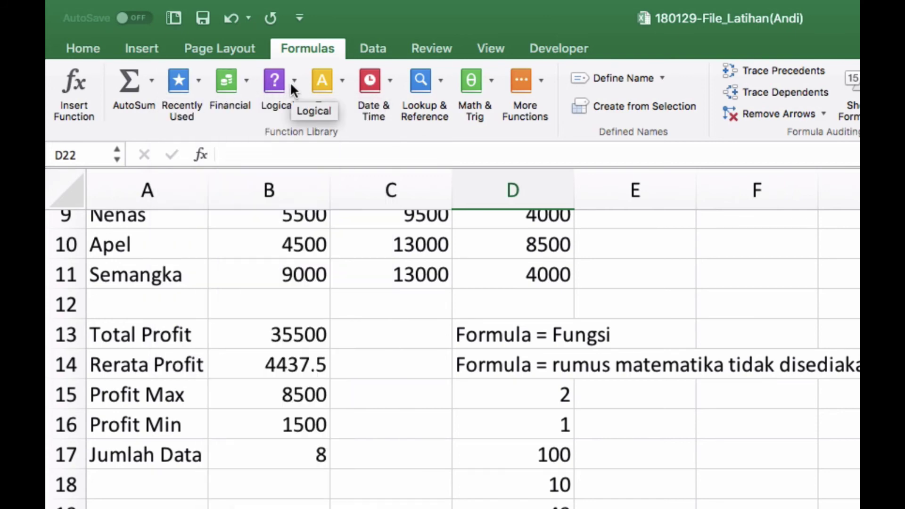
left_click(291, 85)
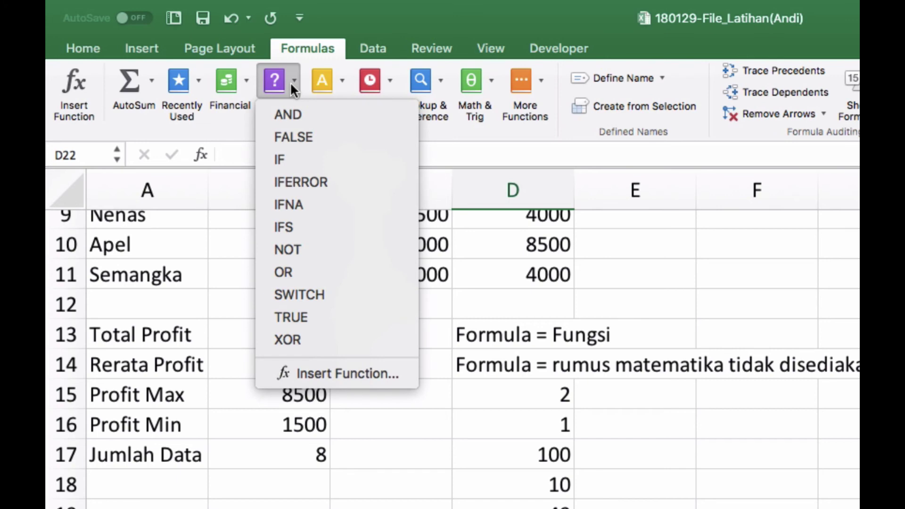
key("Escape")
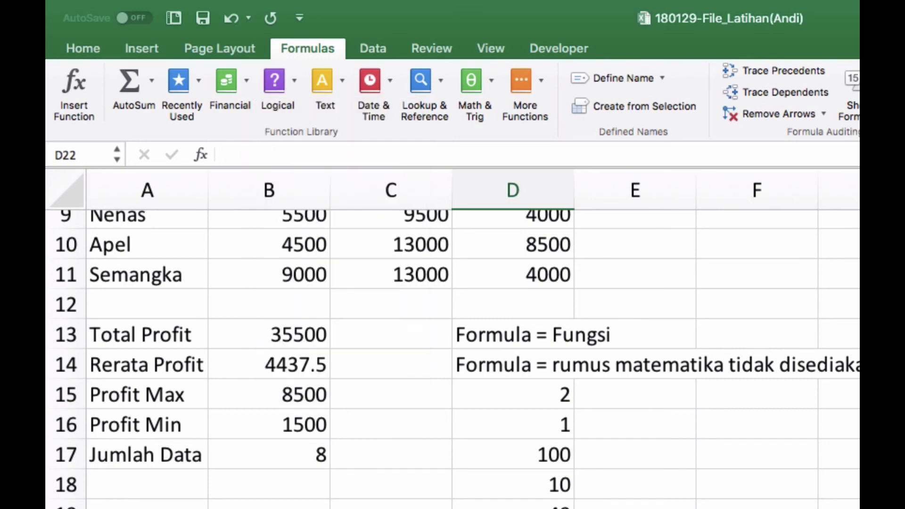